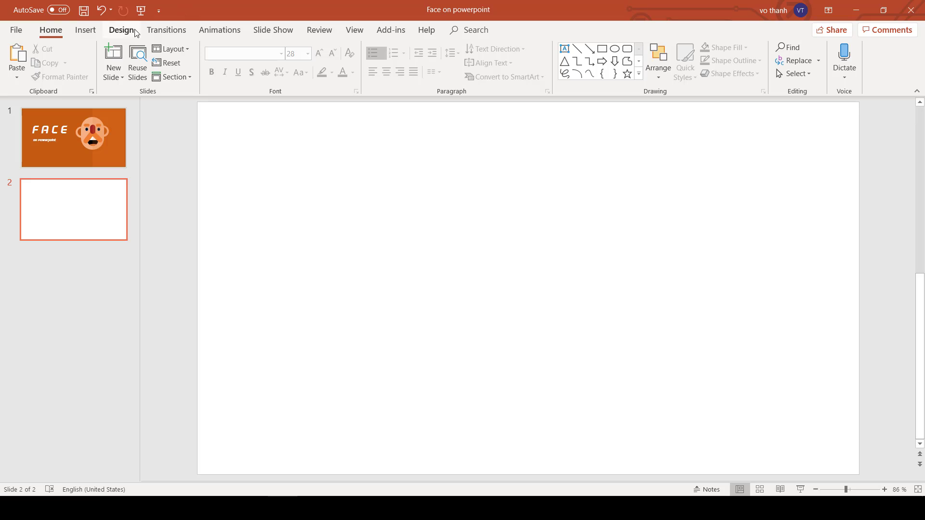
# Step: Fill slide 2's background with solid dark orange from Recent Colors and open the Shapes gallery
pyautogui.click(137, 33)
pyautogui.click(818, 63)
pyautogui.click(900, 250)
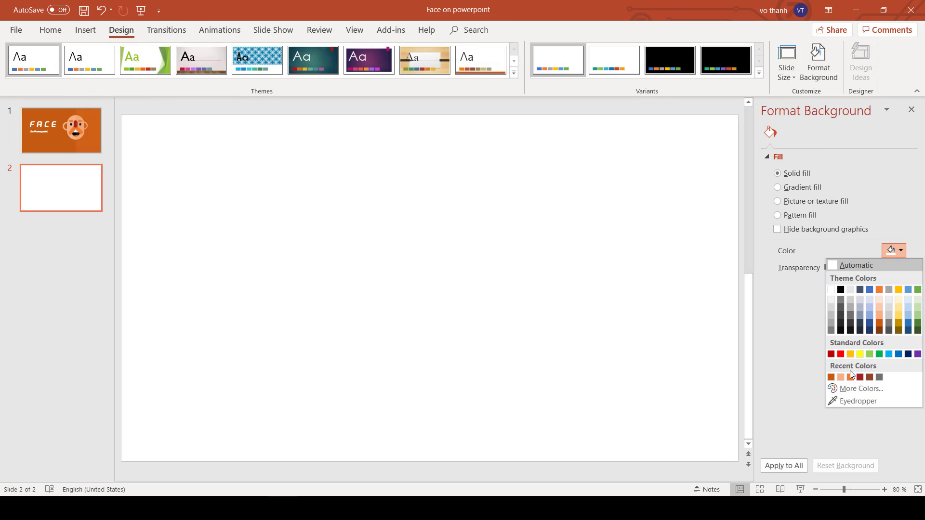
pyautogui.click(831, 378)
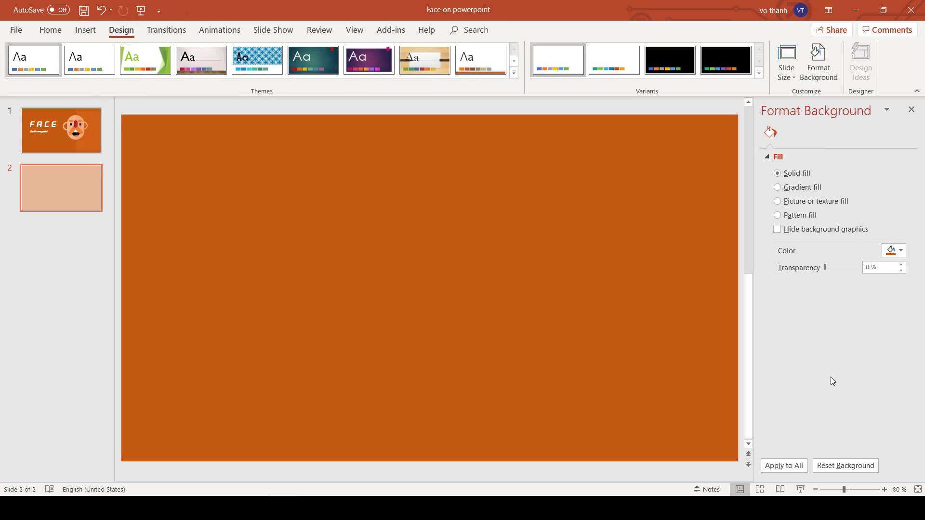
pyautogui.click(85, 30)
pyautogui.click(235, 62)
# Step: Draw a tall rounded rectangle right of centre and round its corners fully
pyautogui.click(243, 192)
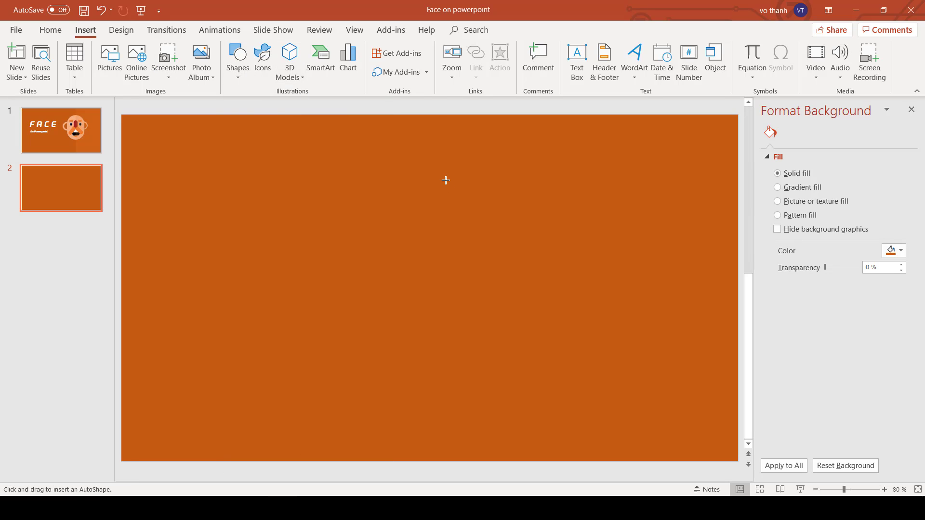
pyautogui.moveTo(446, 180); pyautogui.dragTo(598, 357)
pyautogui.moveTo(468, 177)
pyautogui.mouseDown()
pyautogui.moveTo(583, 271)
pyautogui.moveTo(572, 271)
pyautogui.moveTo(583, 270)
pyautogui.mouseUp()
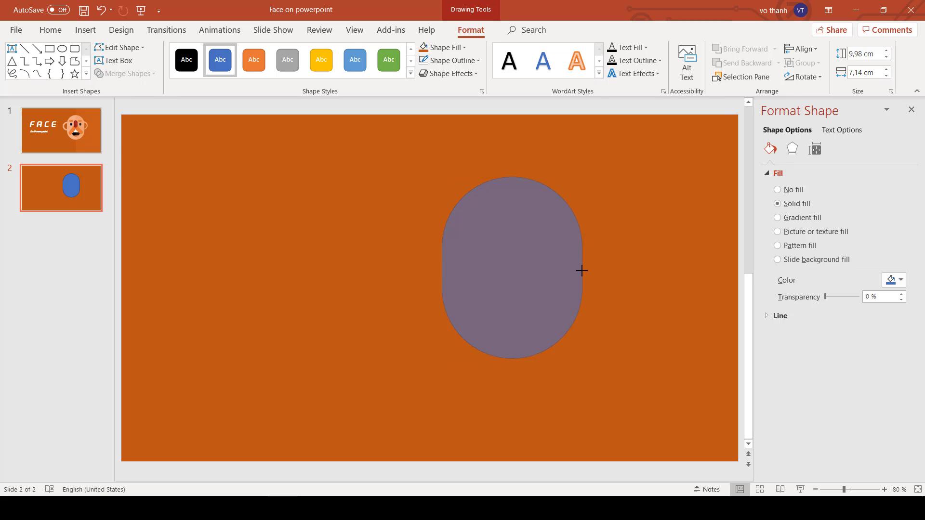
pyautogui.moveTo(520, 260)
pyautogui.mouseDown()
pyautogui.moveTo(562, 258)
pyautogui.moveTo(553, 255)
pyautogui.mouseUp()
# Step: Fill the face shape light peach and remove its outline
pyautogui.click(900, 280)
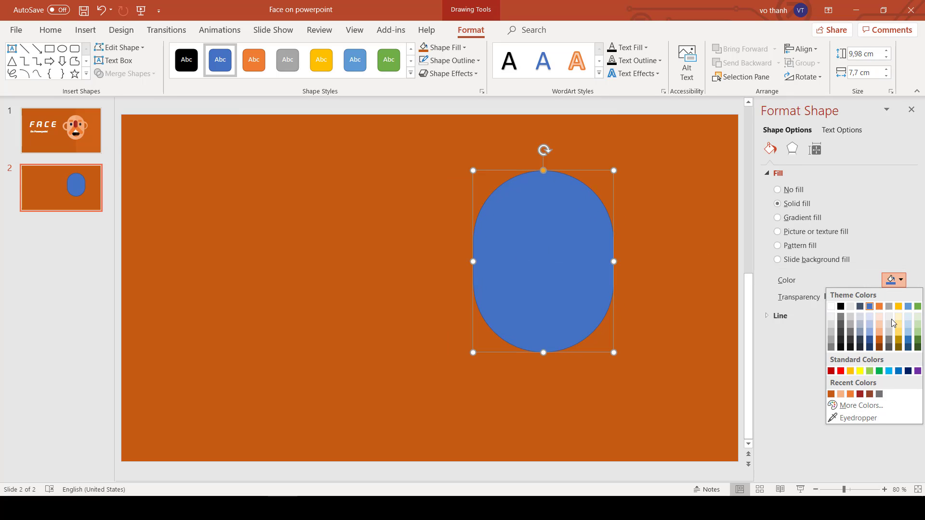
pyautogui.click(842, 395)
pyautogui.click(421, 63)
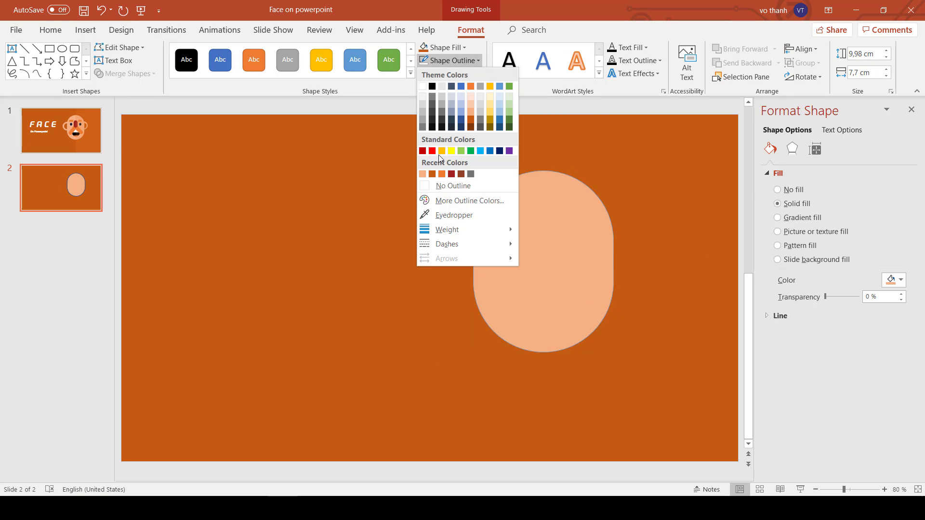
pyautogui.click(446, 183)
pyautogui.press('Escape')
pyautogui.click(603, 261)
pyautogui.click(609, 260)
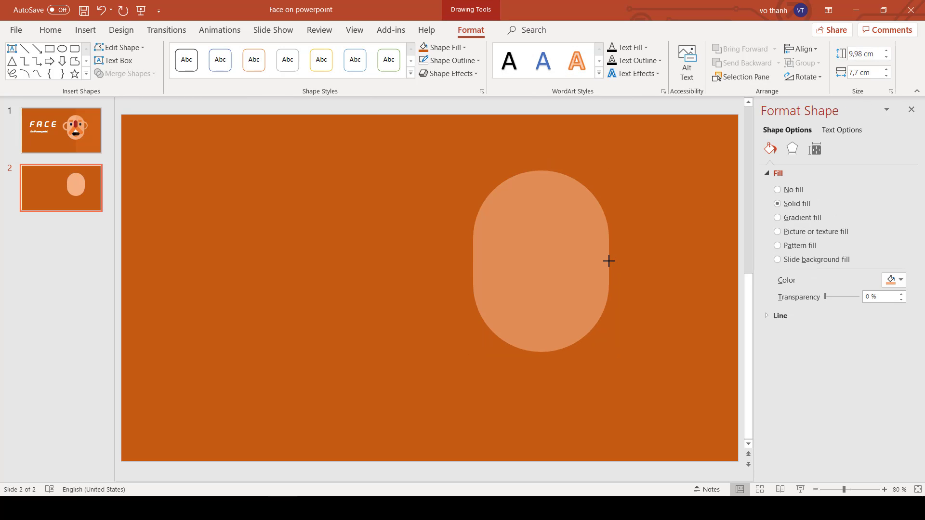
pyautogui.click(548, 172)
pyautogui.click(544, 355)
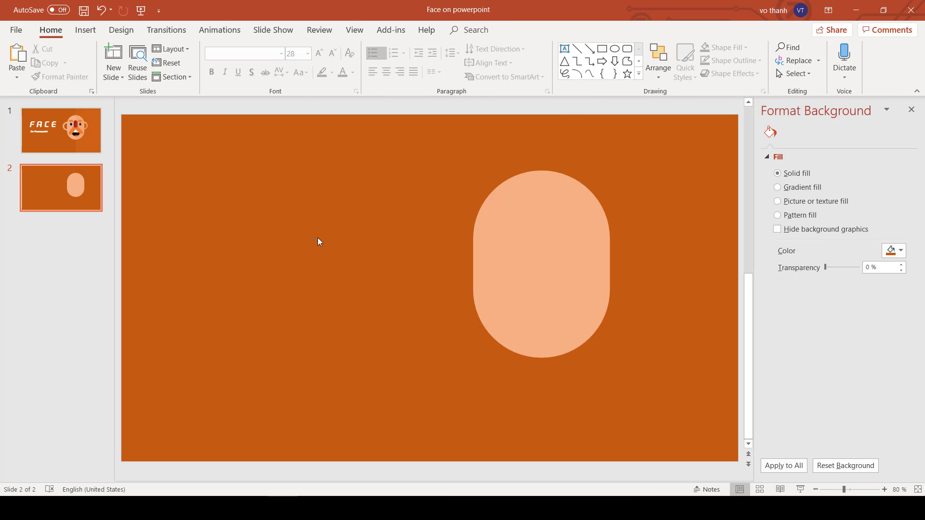
# Step: Draw a narrow rounded bar, tilt it, and duplicate it into an inverted V
pyautogui.click(627, 48)
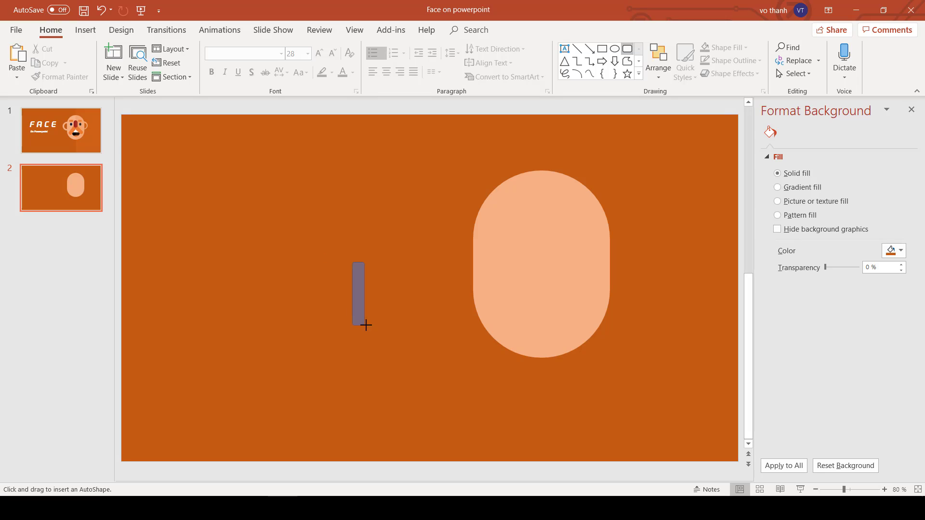
pyautogui.moveTo(366, 325); pyautogui.dragTo(392, 337)
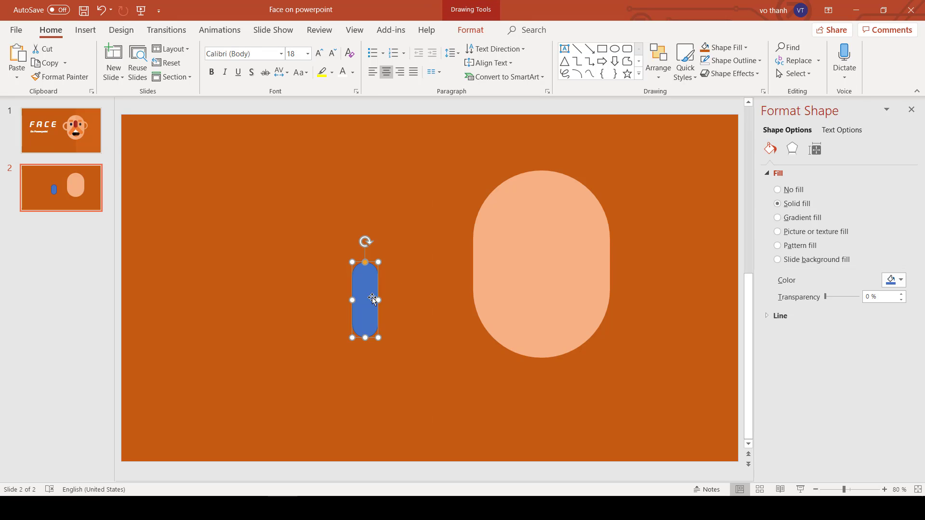
pyautogui.moveTo(366, 294)
pyautogui.mouseDown()
pyautogui.moveTo(562, 273)
pyautogui.moveTo(547, 241)
pyautogui.moveTo(532, 257)
pyautogui.mouseUp()
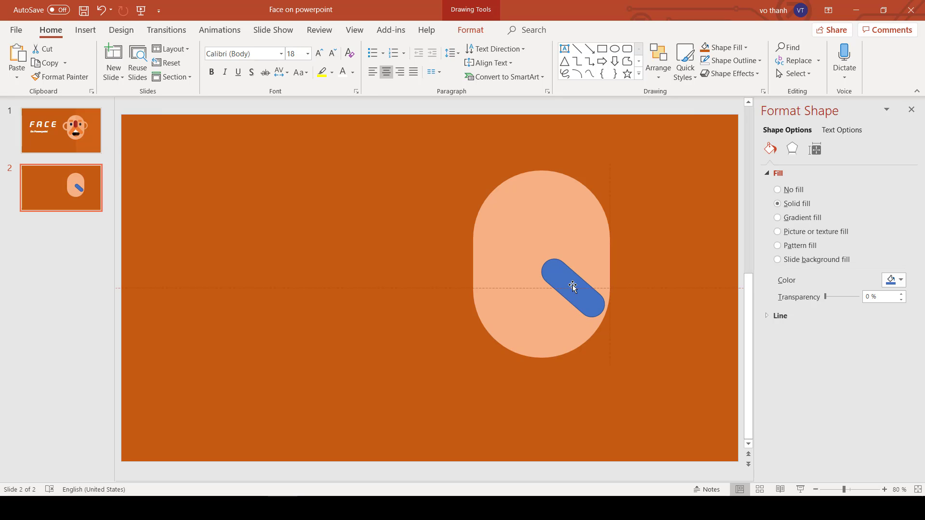
pyautogui.moveTo(568, 289); pyautogui.dragTo(540, 312)
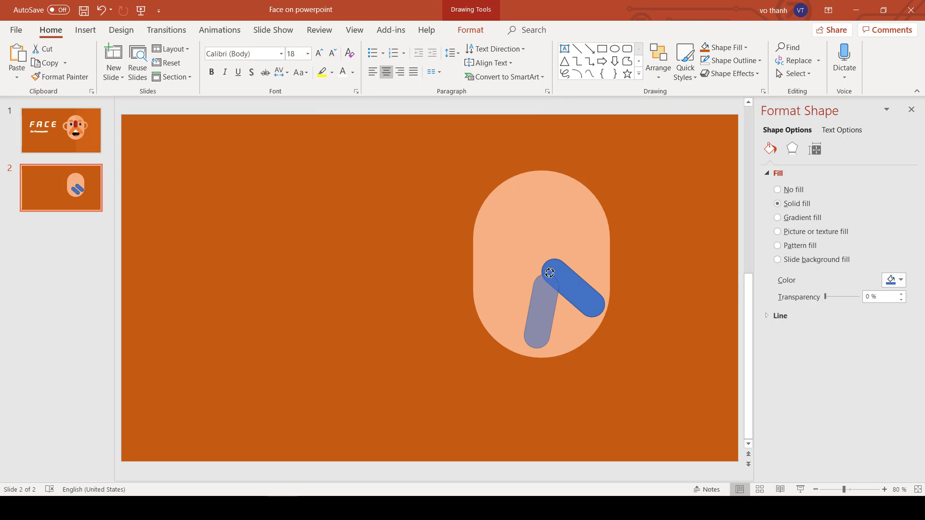
pyautogui.moveTo(503, 274); pyautogui.dragTo(553, 270)
pyautogui.moveTo(542, 301); pyautogui.dragTo(545, 288)
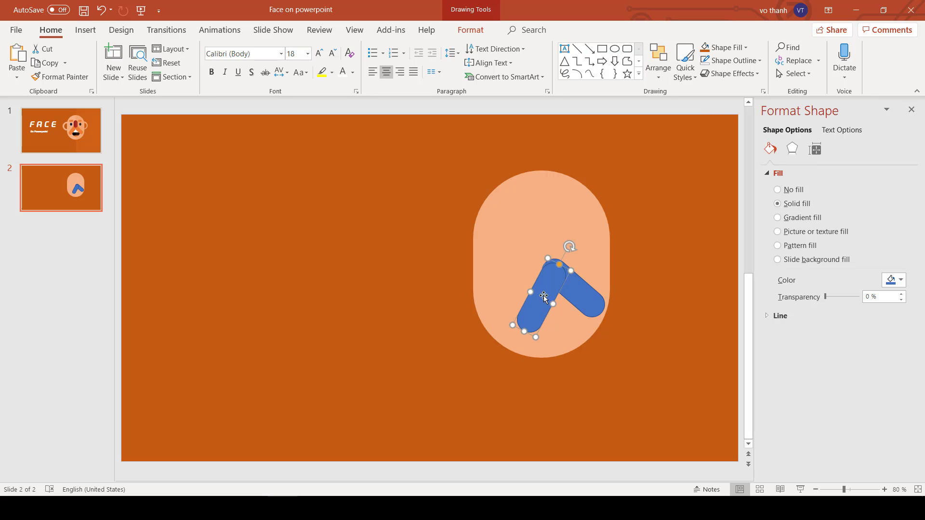
pyautogui.moveTo(563, 242); pyautogui.dragTo(570, 254)
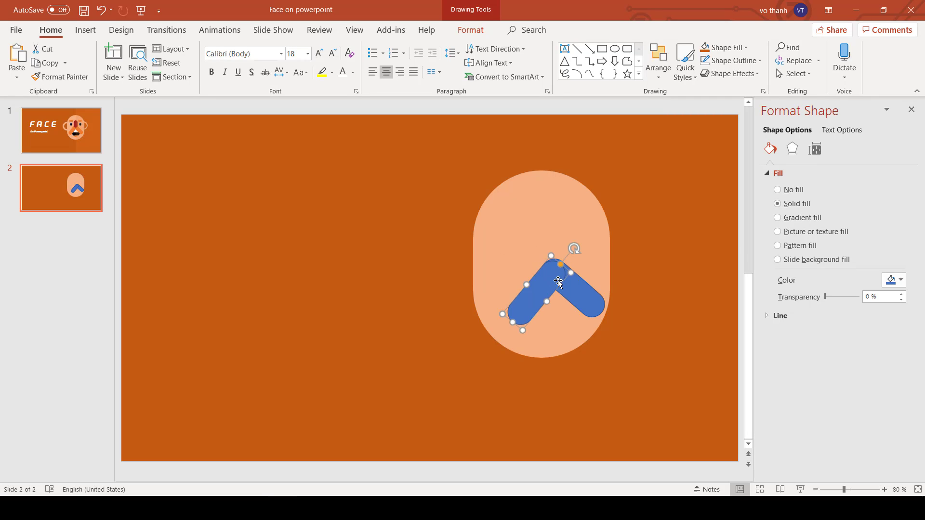
# Step: Fine-tune the two bars' positions and angles so they meet cleanly
pyautogui.keyDown('shift'); pyautogui.click(588, 306); pyautogui.keyUp('shift')
pyautogui.moveTo(597, 298); pyautogui.dragTo(587, 294)
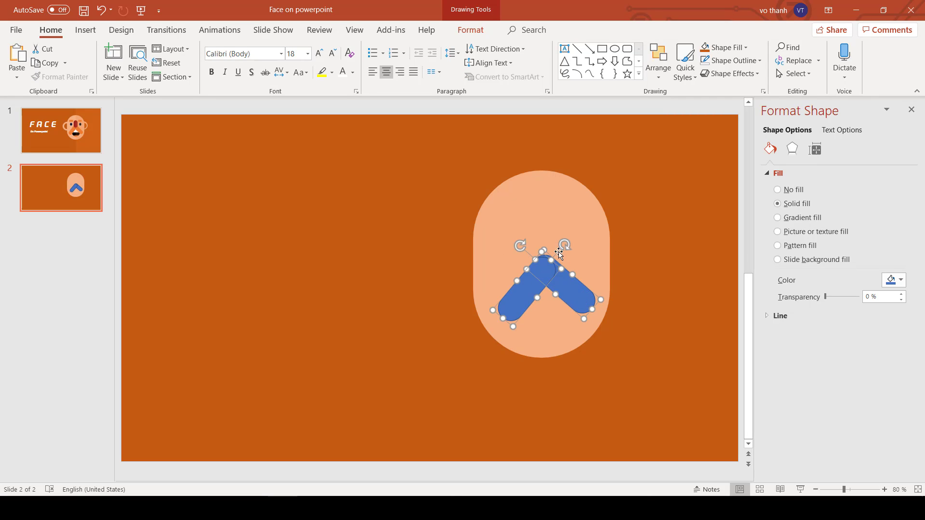
pyautogui.moveTo(524, 249); pyautogui.dragTo(519, 248)
pyautogui.click(597, 270)
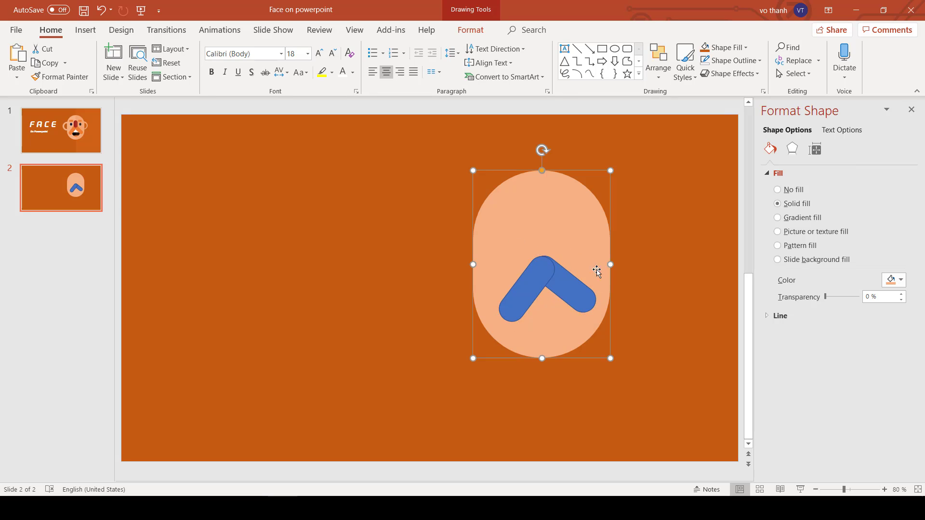
pyautogui.click(551, 271)
pyautogui.moveTo(552, 271); pyautogui.dragTo(562, 279)
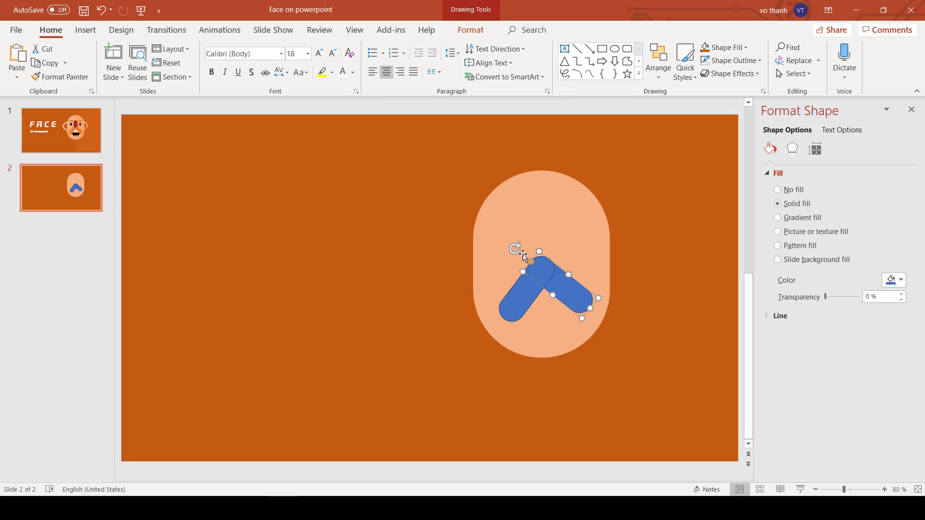
pyautogui.moveTo(514, 249); pyautogui.dragTo(510, 251)
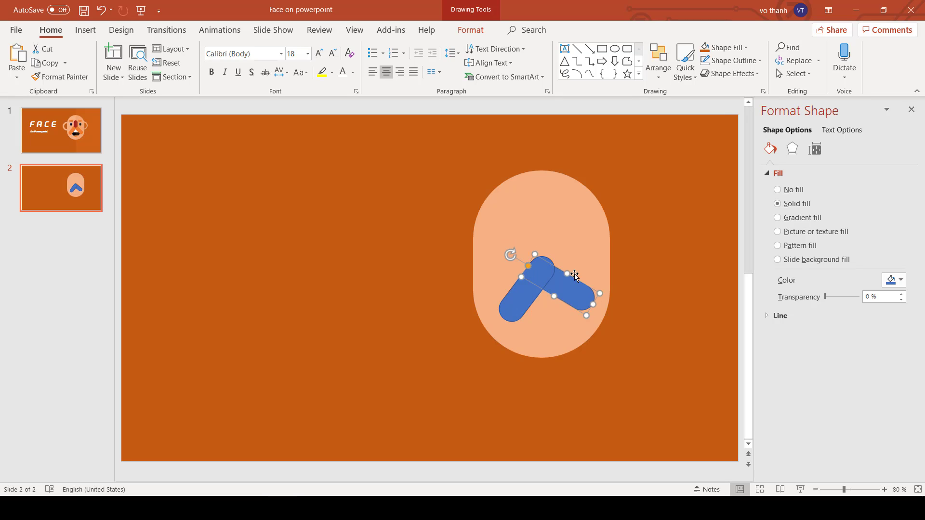
pyautogui.moveTo(571, 286); pyautogui.dragTo(573, 288)
pyautogui.moveTo(519, 305); pyautogui.dragTo(544, 259)
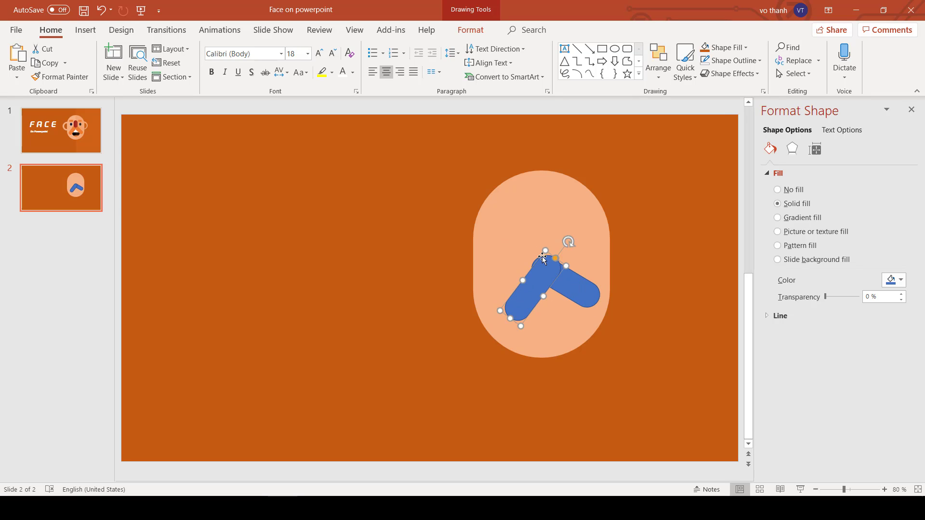
pyautogui.moveTo(530, 289); pyautogui.dragTo(524, 289)
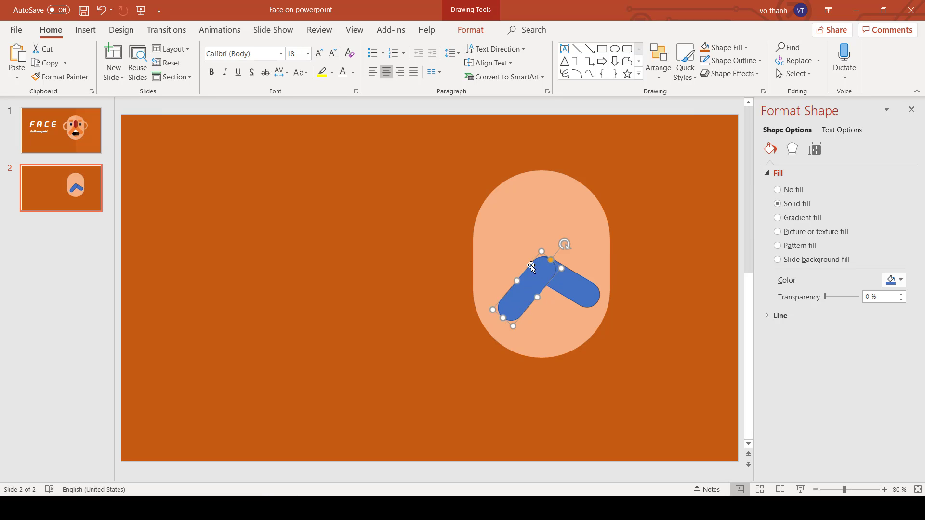
# Step: Union the two bars into a single chevron shape
pyautogui.keyDown('shift'); pyautogui.click(577, 295); pyautogui.keyUp('shift')
pyautogui.click(470, 30)
pyautogui.click(144, 74)
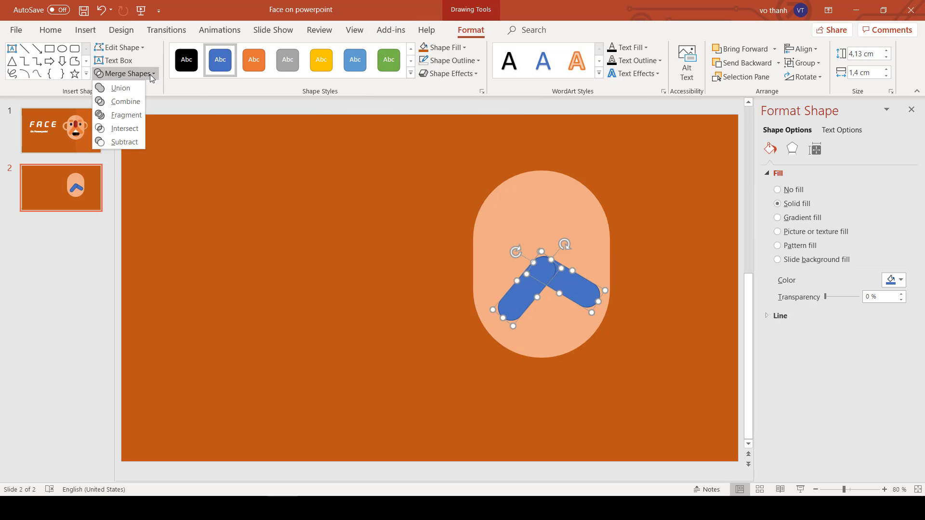
pyautogui.click(121, 88)
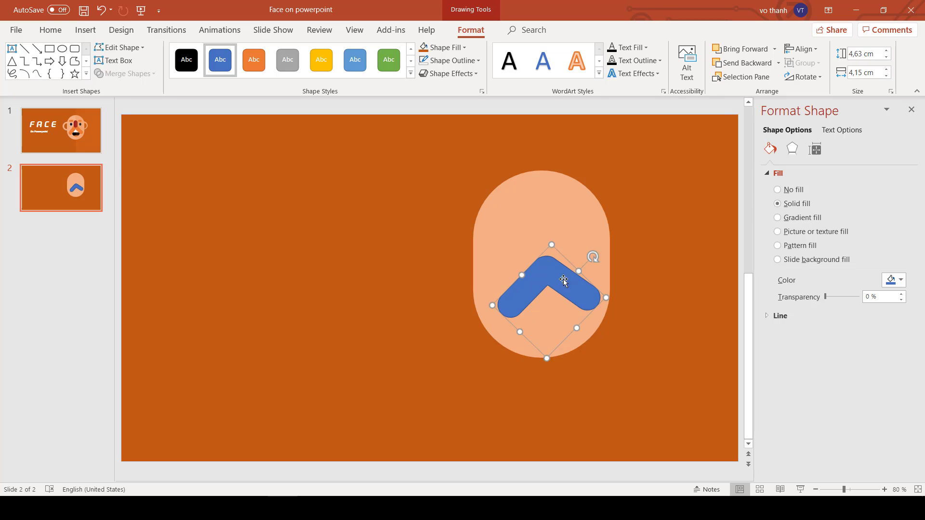
pyautogui.click(605, 258)
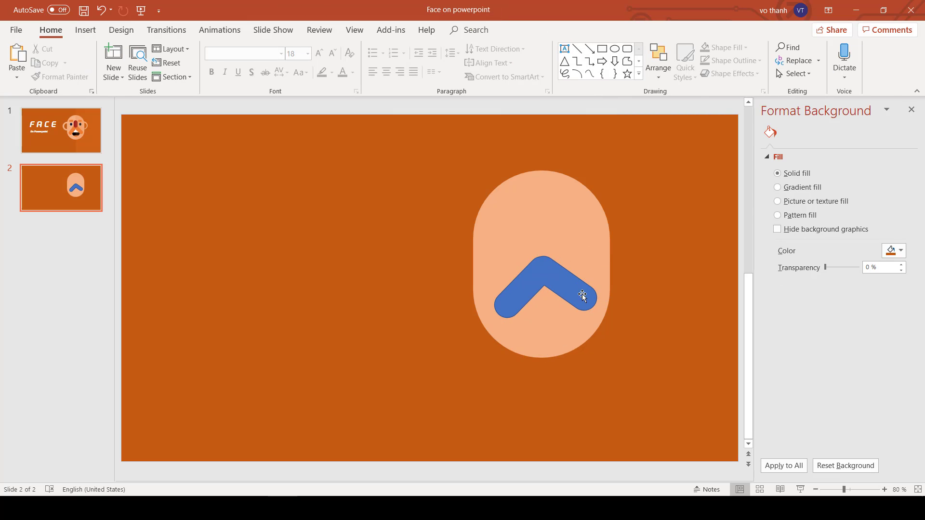
# Step: Rotate the chevron slightly, fill it orange and remove its outline
pyautogui.moveTo(583, 295); pyautogui.dragTo(584, 292)
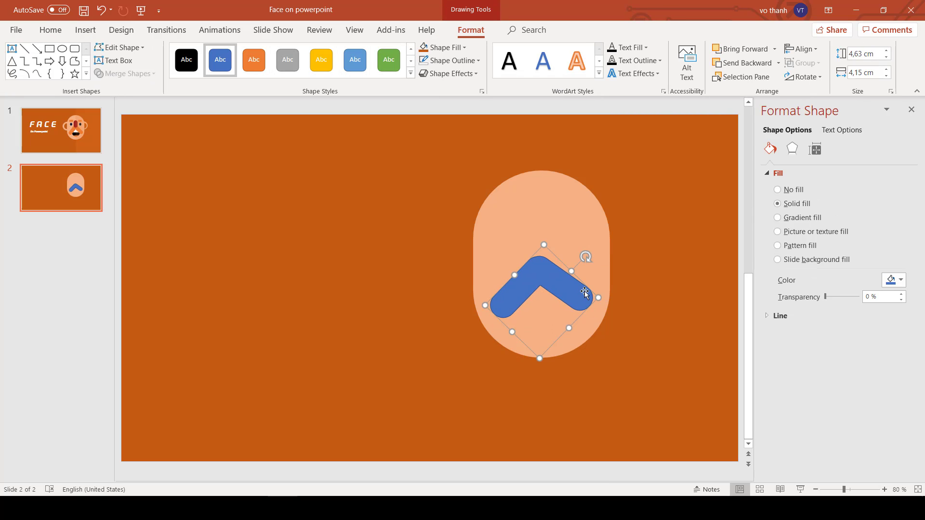
pyautogui.moveTo(586, 257); pyautogui.dragTo(587, 258)
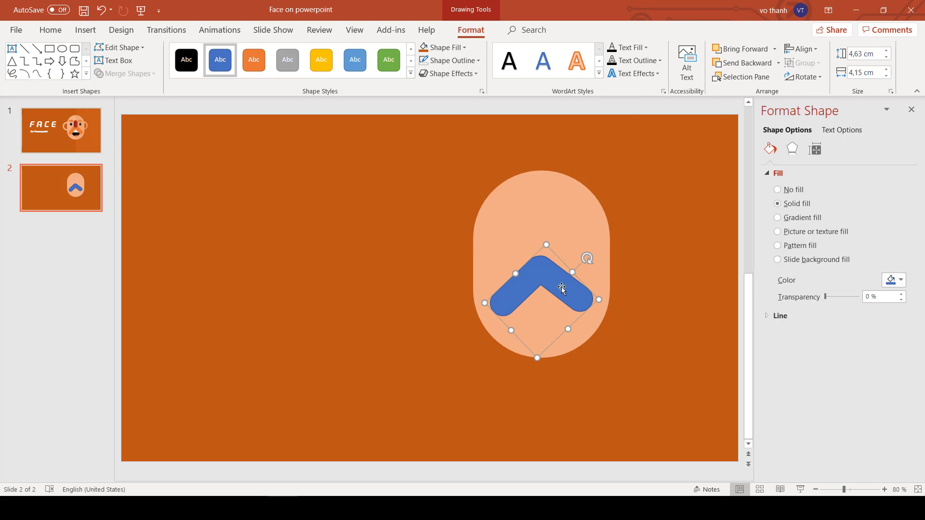
pyautogui.click(465, 48)
pyautogui.click(441, 160)
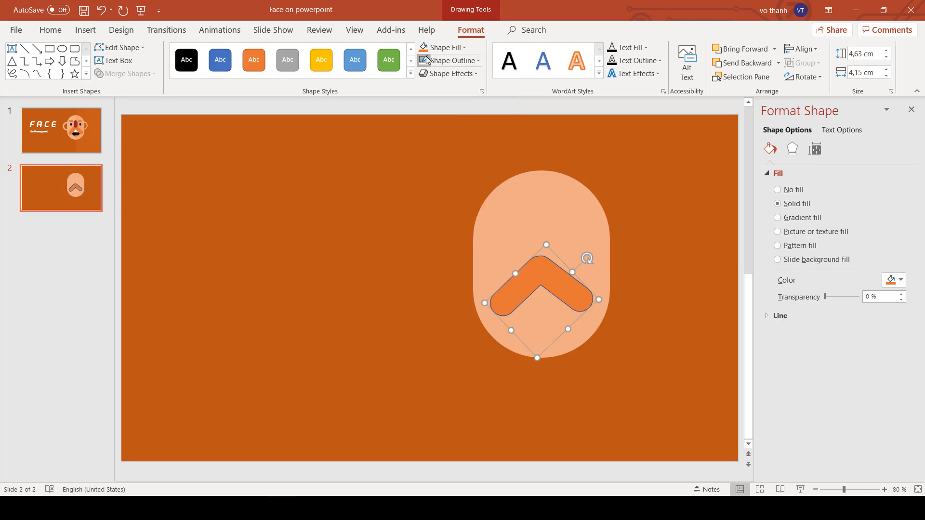
pyautogui.click(426, 59)
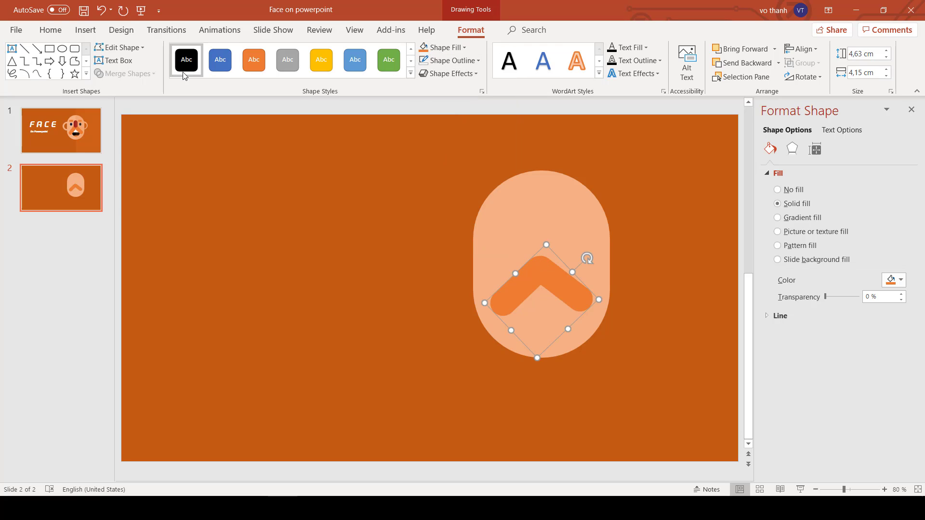
# Step: Draw a rounded nose bar on the face and fill it with the background's dark orange
pyautogui.click(74, 48)
pyautogui.moveTo(359, 291); pyautogui.dragTo(546, 240)
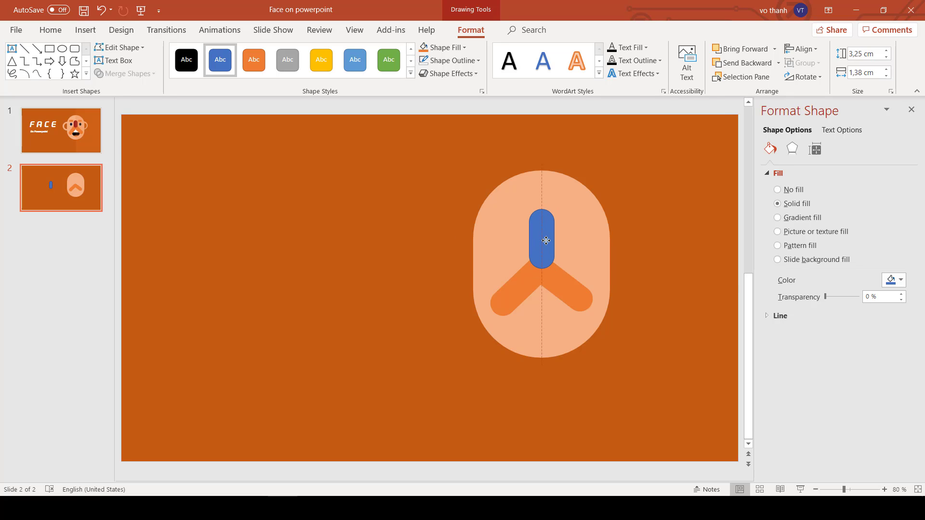
pyautogui.click(442, 48)
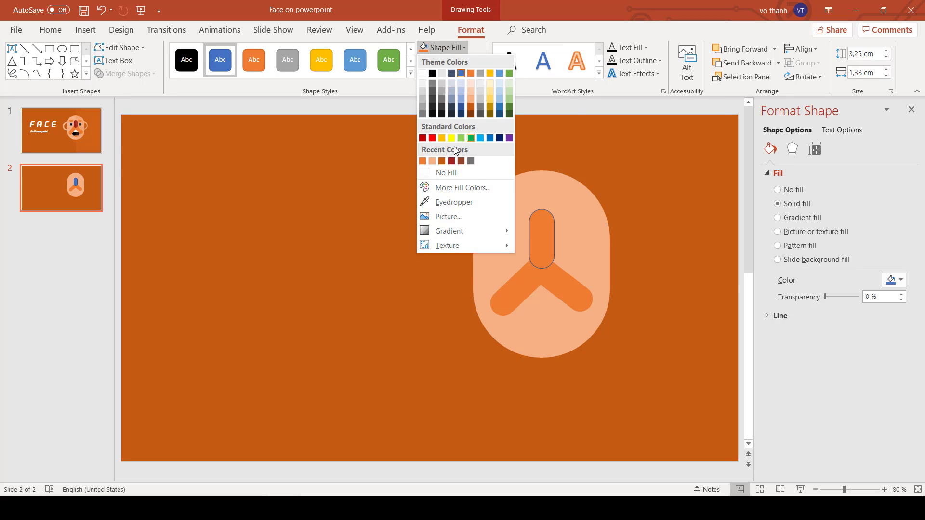
pyautogui.click(454, 201)
pyautogui.click(418, 212)
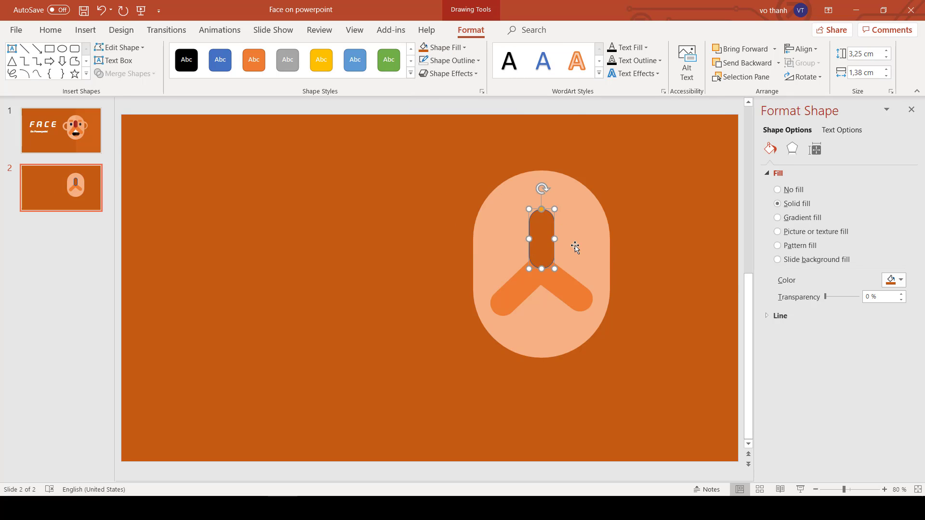
pyautogui.click(430, 151)
pyautogui.click(627, 49)
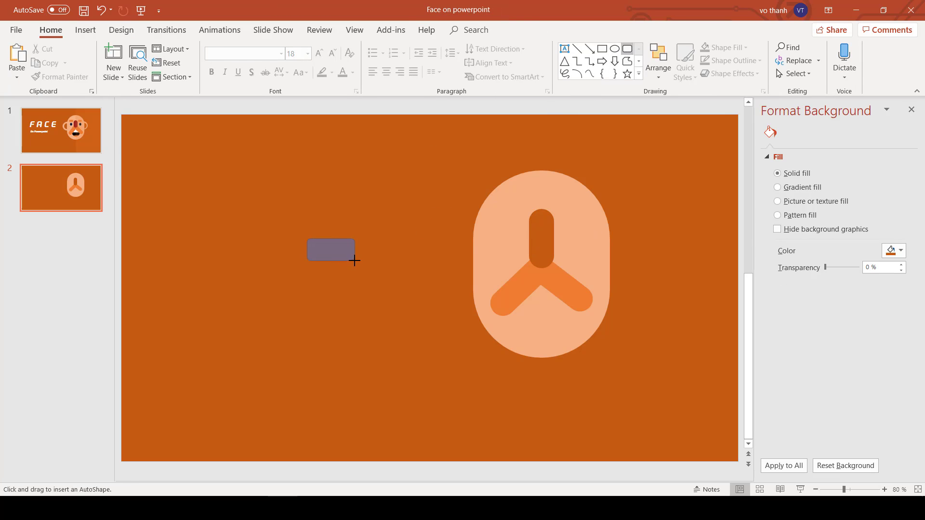
# Step: Draw an eyebrow pill, duplicate it, and make the nose narrower and taller
pyautogui.moveTo(354, 261)
pyautogui.mouseDown()
pyautogui.moveTo(529, 208)
pyautogui.moveTo(516, 228)
pyautogui.mouseUp()
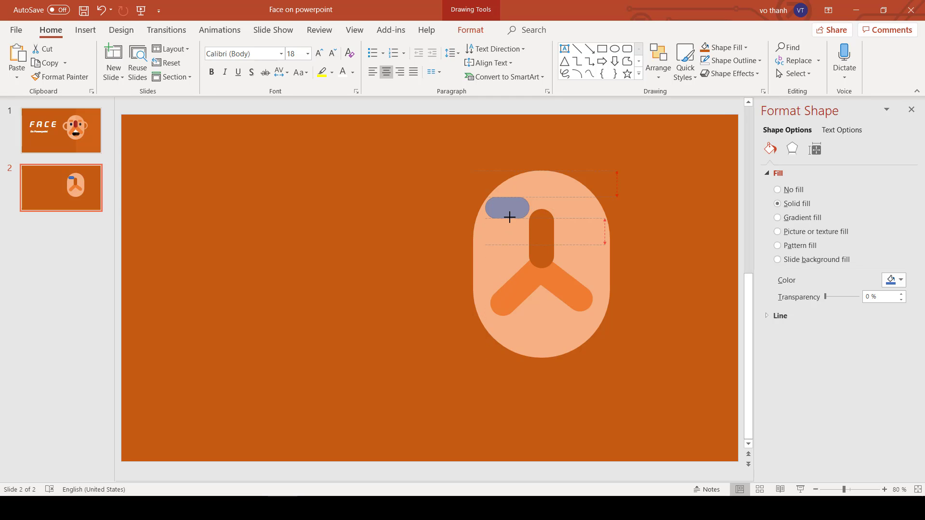
pyautogui.click(542, 232)
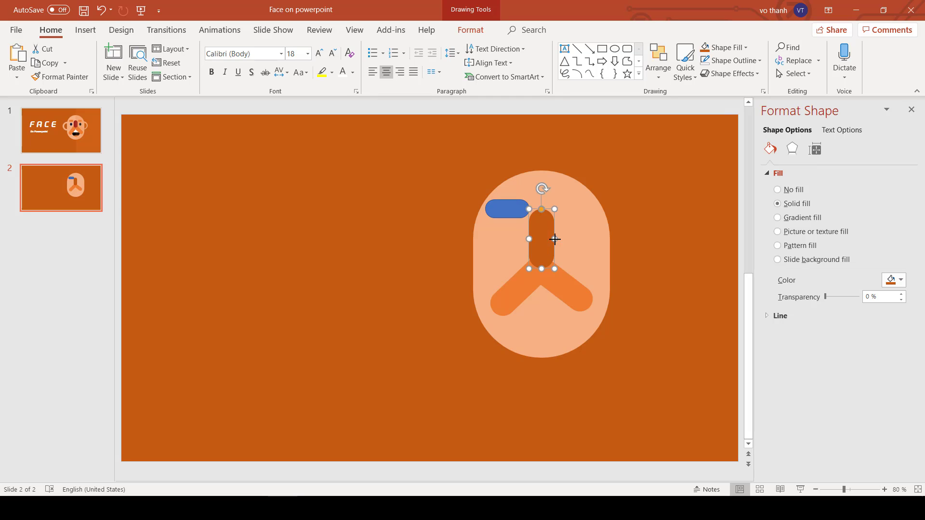
pyautogui.moveTo(554, 209); pyautogui.dragTo(552, 215)
pyautogui.moveTo(542, 240)
pyautogui.mouseDown()
pyautogui.moveTo(592, 215)
pyautogui.moveTo(555, 213)
pyautogui.moveTo(539, 239)
pyautogui.mouseUp()
pyautogui.click(507, 209)
pyautogui.hotkey('ctrl', 'd')
pyautogui.click(544, 242)
# Step: Fill both eyebrow pills orange
pyautogui.click(606, 266)
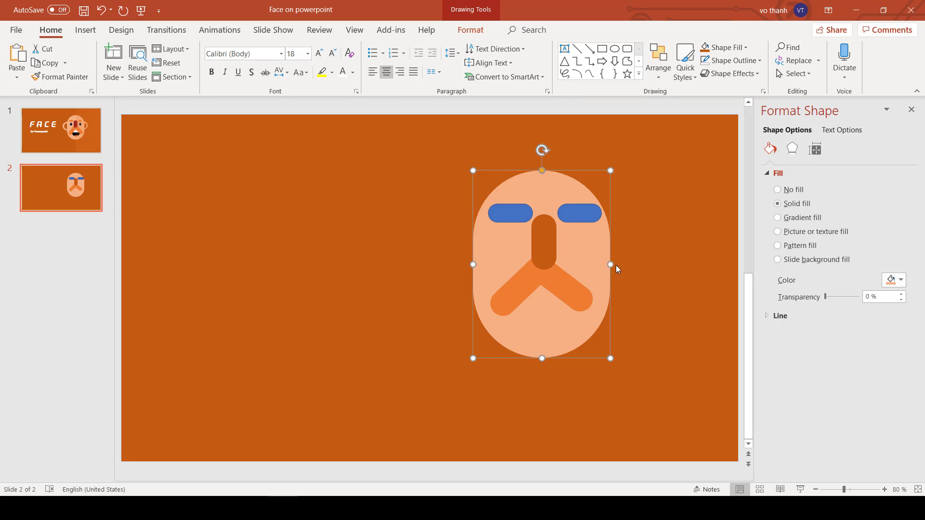
pyautogui.click(582, 217)
pyautogui.click(587, 235)
pyautogui.click(585, 210)
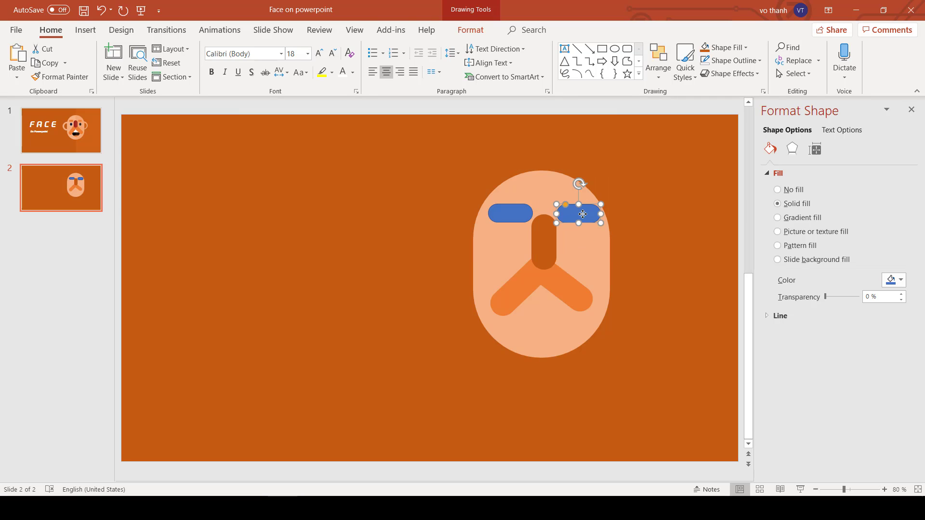
pyautogui.click(588, 265)
pyautogui.click(566, 207)
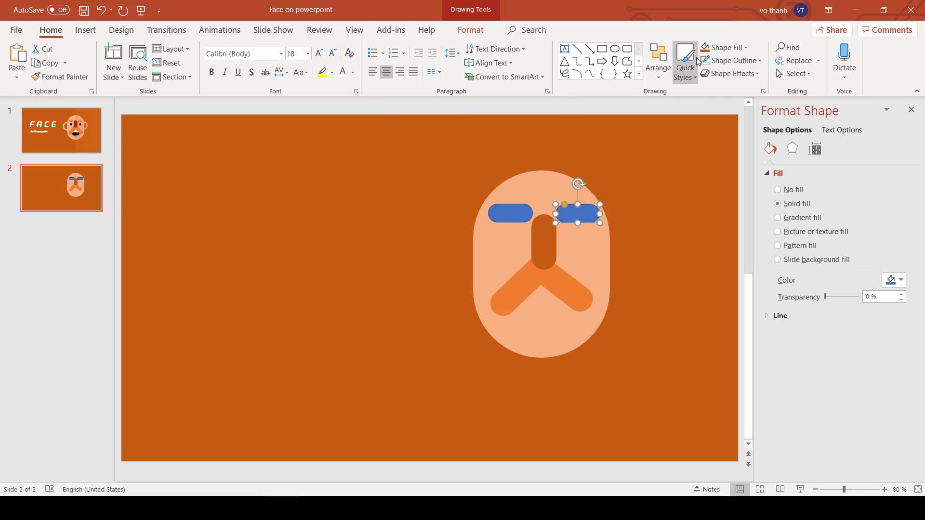
pyautogui.click(727, 47)
pyautogui.click(714, 162)
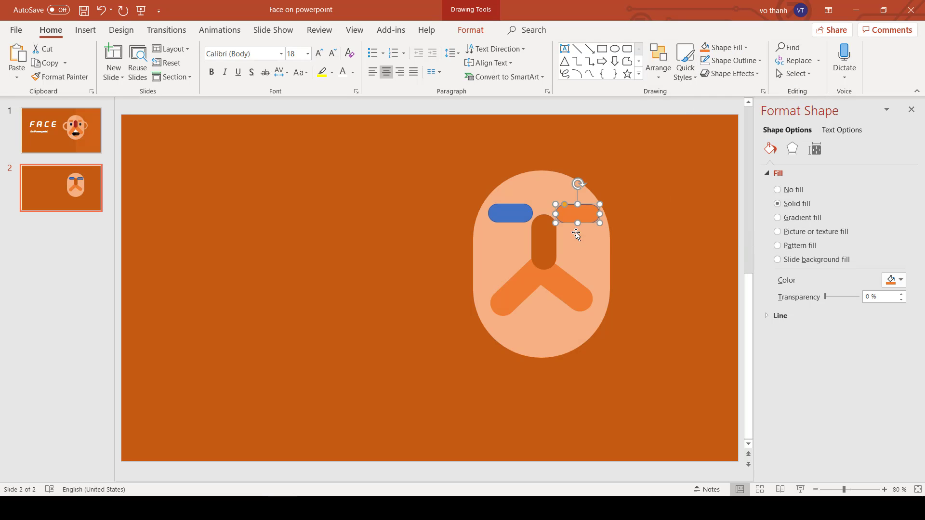
pyautogui.click(511, 213)
pyautogui.click(705, 47)
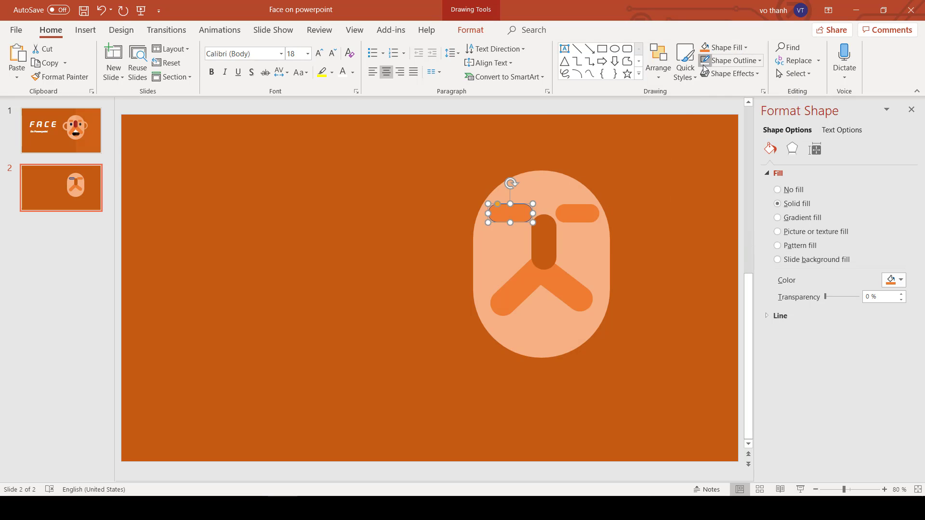
pyautogui.click(615, 48)
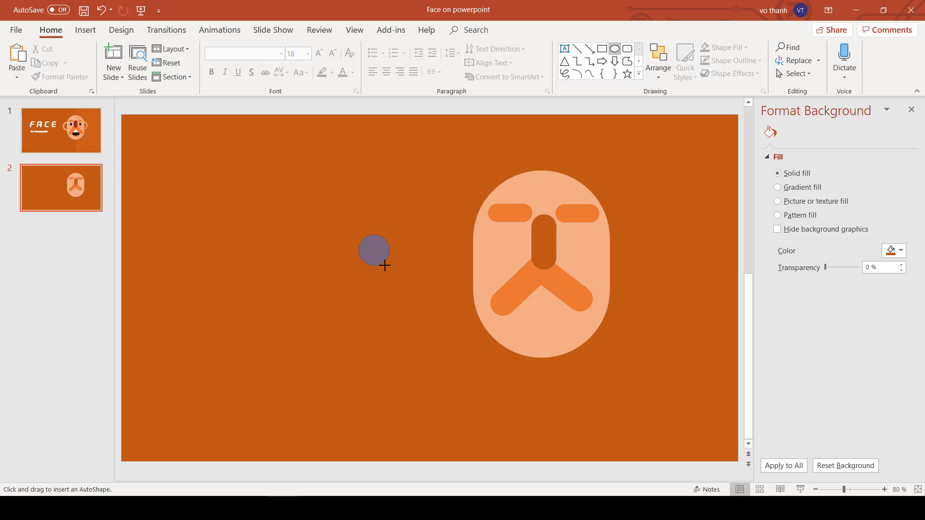
# Step: Draw a small circle for an eye and fill it black
pyautogui.moveTo(376, 255)
pyautogui.mouseDown()
pyautogui.moveTo(357, 233)
pyautogui.moveTo(572, 248)
pyautogui.mouseUp()
pyautogui.click(745, 47)
pyautogui.click(715, 72)
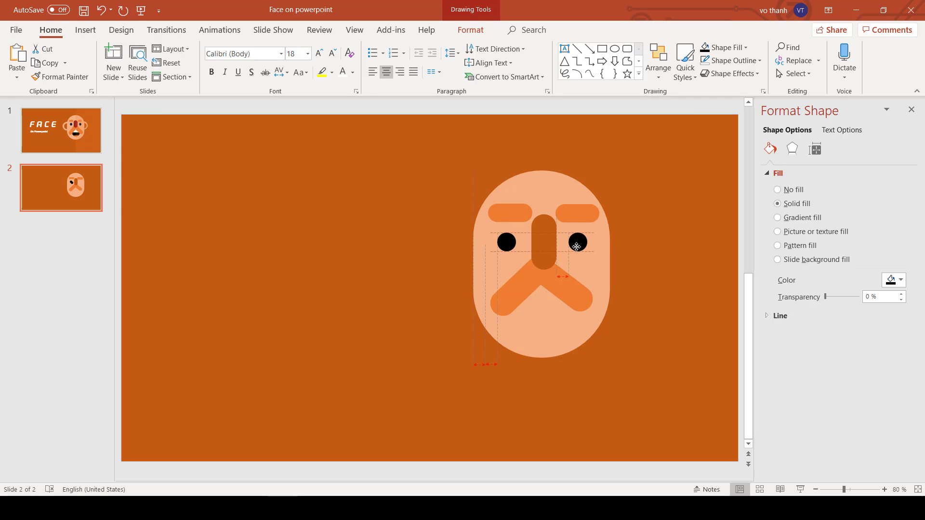
pyautogui.click(421, 181)
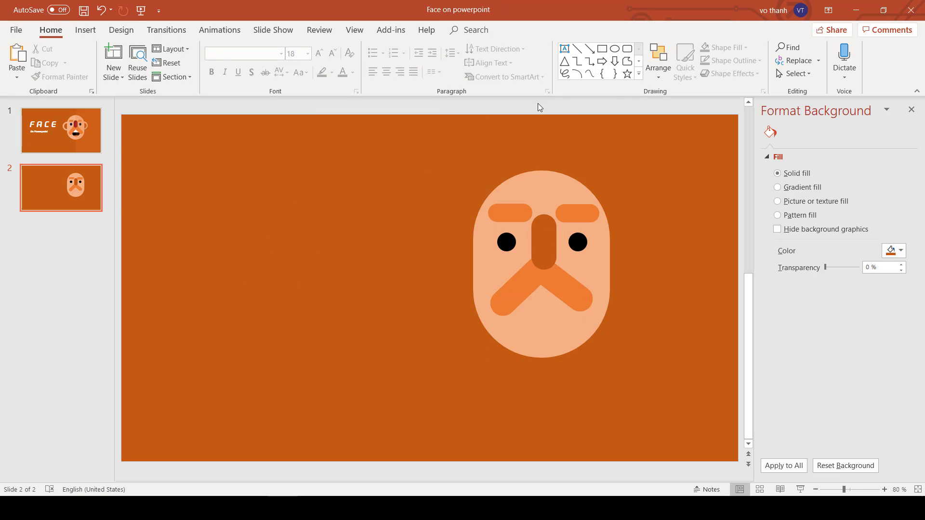
# Step: Make an ear ring: a peach circle with a dark-orange inner circle on top
pyautogui.click(615, 50)
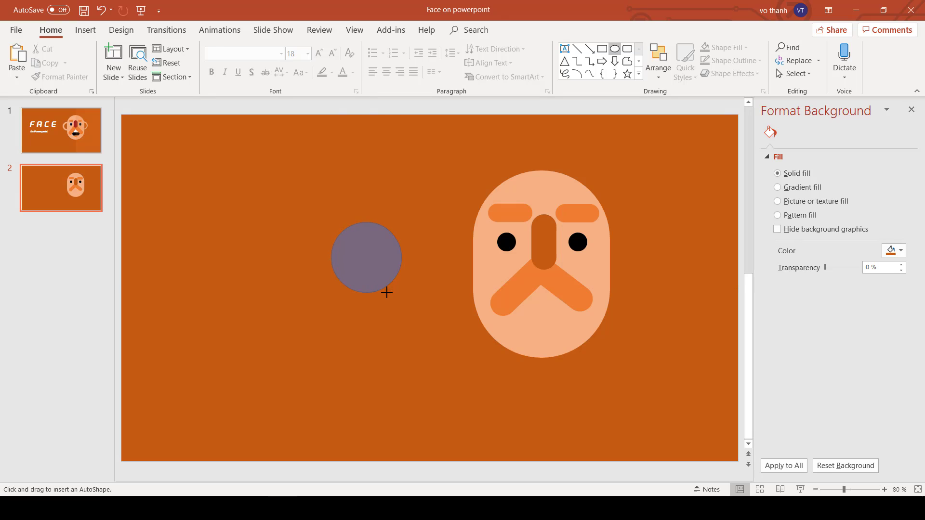
pyautogui.moveTo(387, 293); pyautogui.dragTo(387, 292)
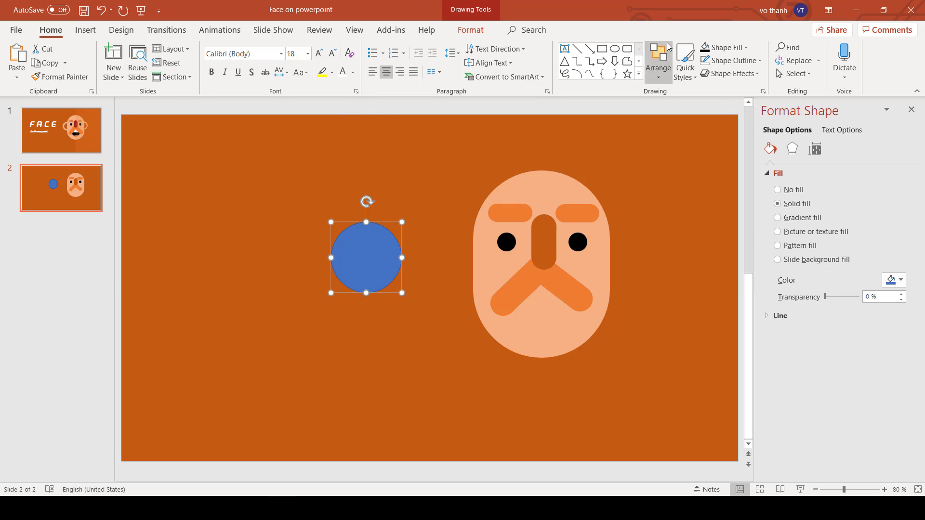
pyautogui.click(747, 48)
pyautogui.click(705, 159)
pyautogui.moveTo(380, 285); pyautogui.dragTo(391, 222)
pyautogui.moveTo(401, 181)
pyautogui.mouseDown()
pyautogui.moveTo(382, 256)
pyautogui.moveTo(372, 255)
pyautogui.moveTo(397, 228)
pyautogui.moveTo(374, 254)
pyautogui.mouseUp()
pyautogui.click(745, 47)
pyautogui.click(723, 161)
pyautogui.hotkey('ctrl', 'z')
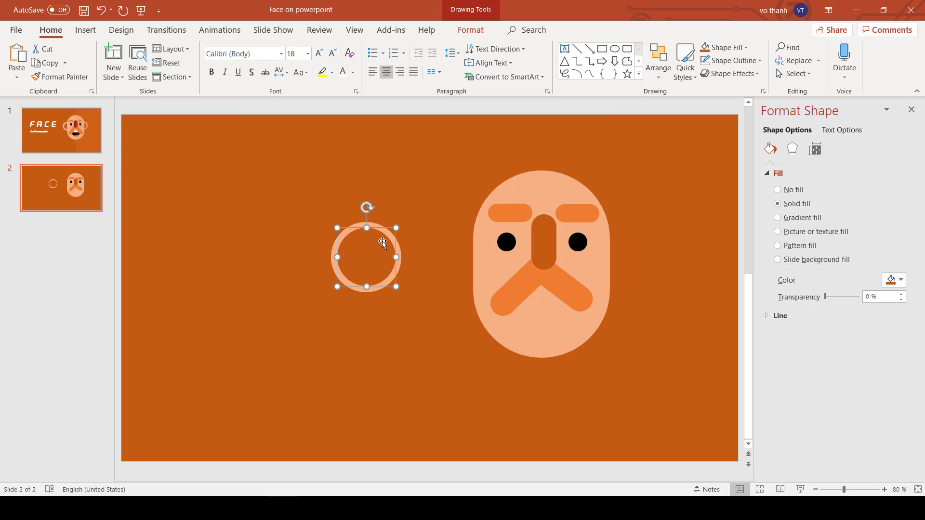
pyautogui.click(435, 246)
# Step: Place ear rings on both sides of the face and send them behind it
pyautogui.moveTo(296, 198); pyautogui.dragTo(432, 323)
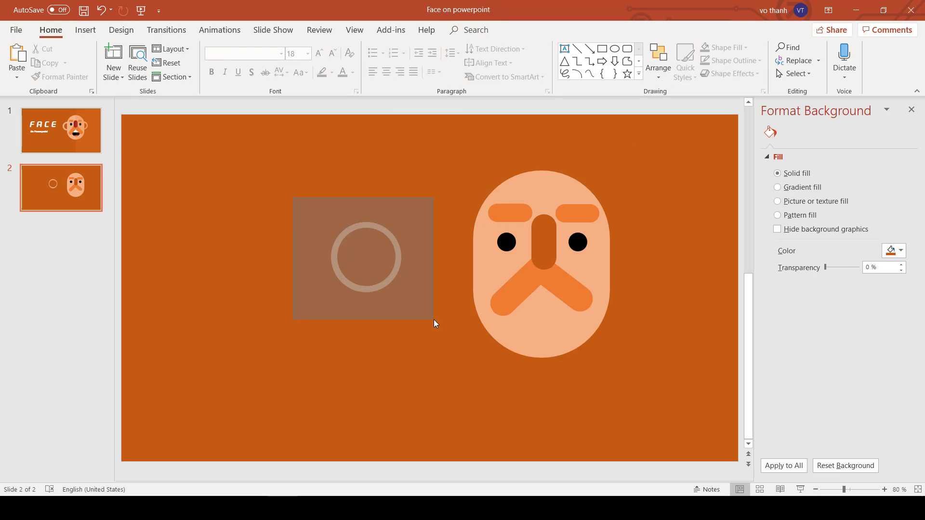
pyautogui.moveTo(367, 259); pyautogui.dragTo(609, 255)
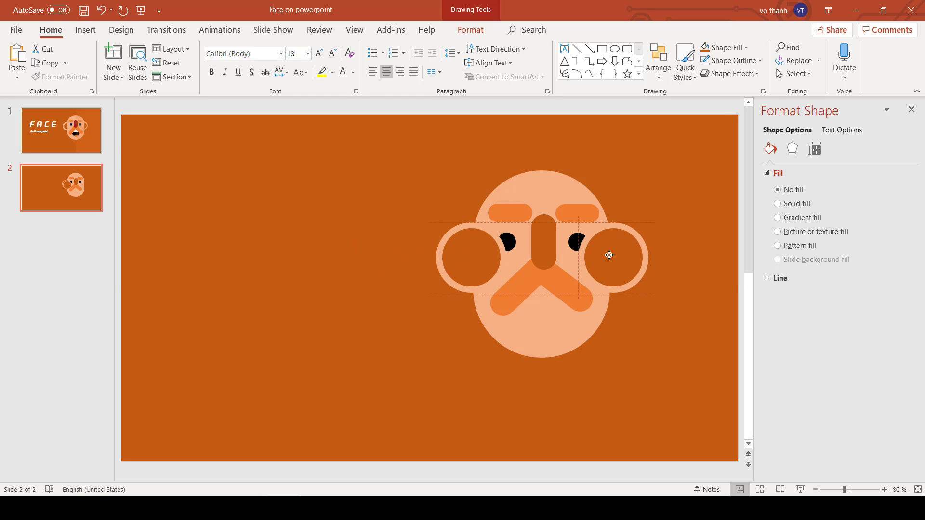
pyautogui.rightClick(617, 252)
pyautogui.click(685, 355)
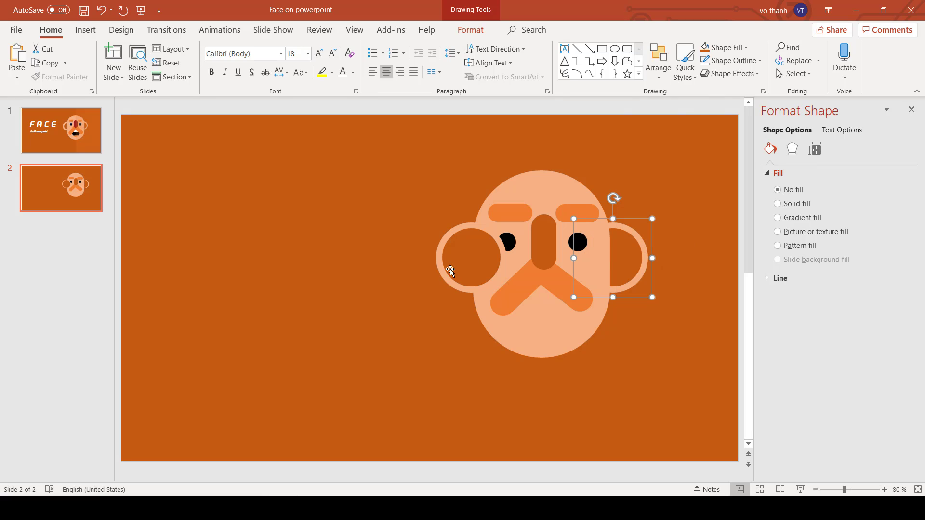
pyautogui.rightClick(479, 259)
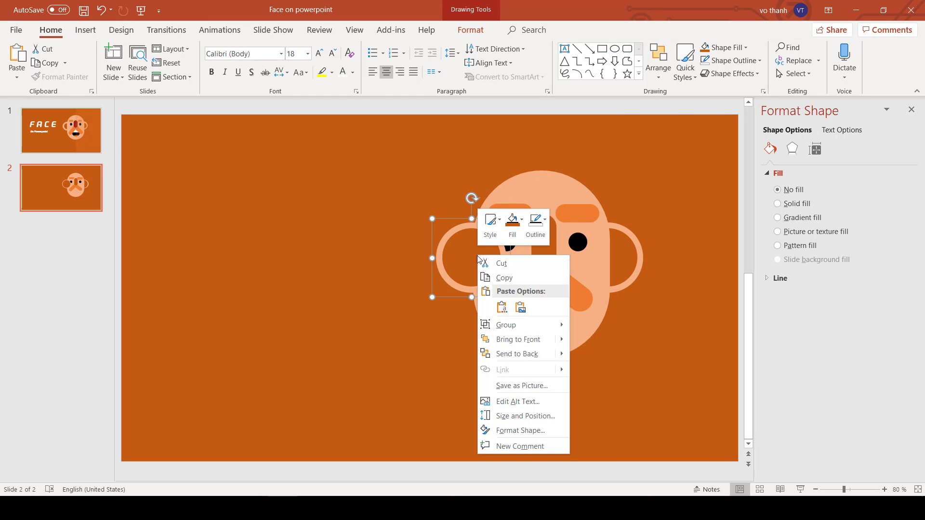
pyautogui.click(517, 354)
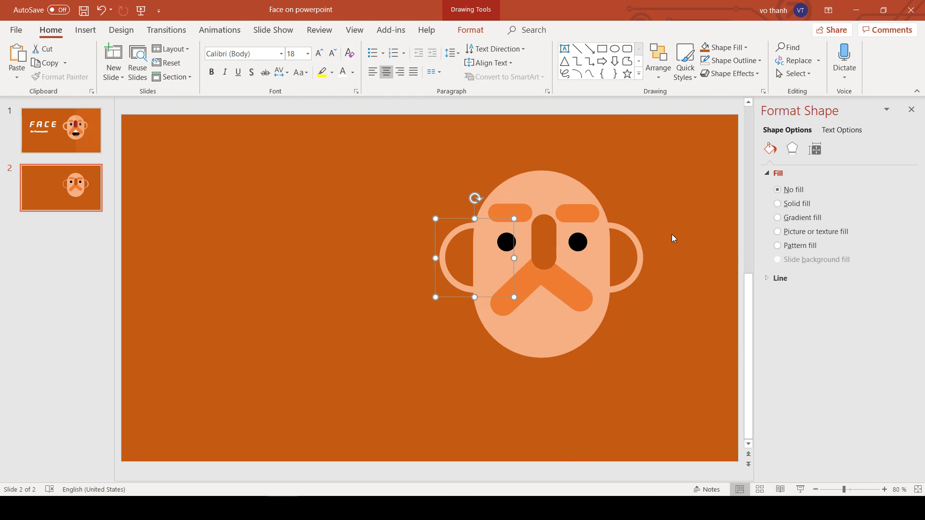
pyautogui.click(609, 175)
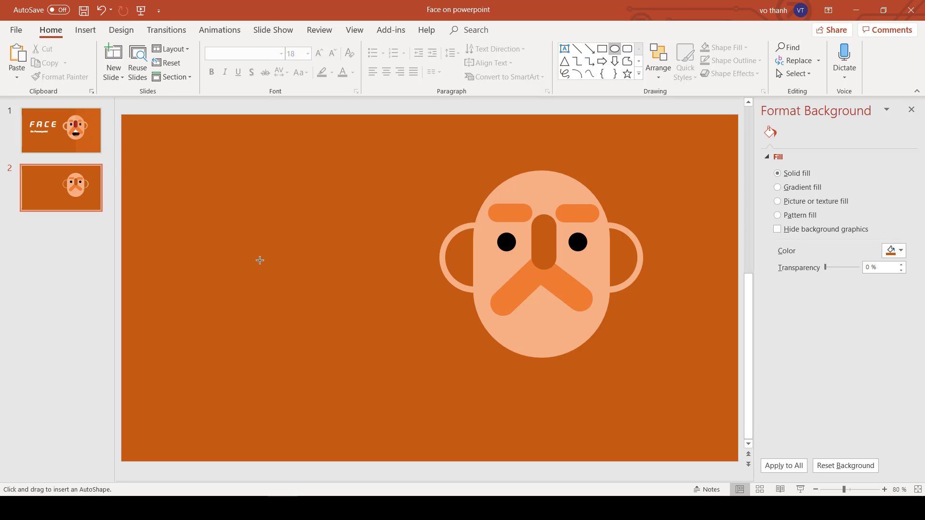
# Step: Draw two black circles beside the face
pyautogui.moveTo(298, 327); pyautogui.dragTo(298, 327)
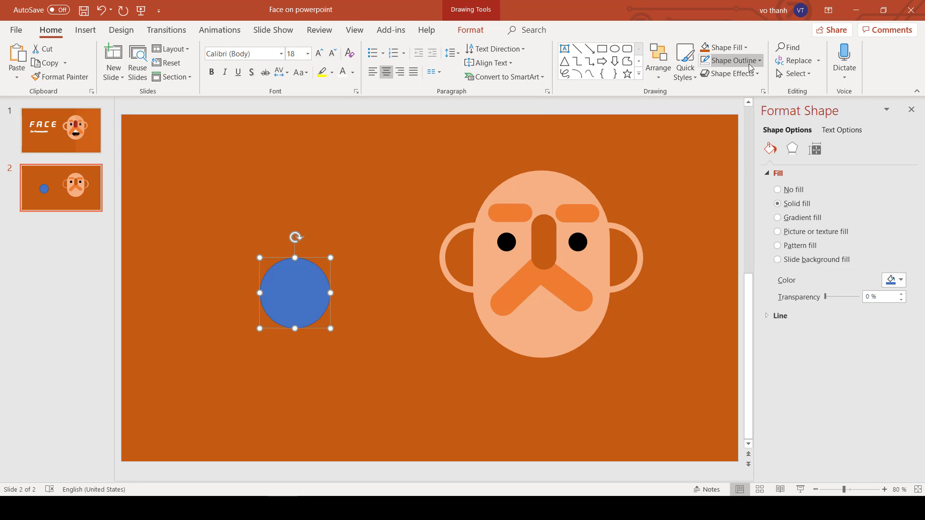
pyautogui.click(746, 47)
pyautogui.click(714, 73)
pyautogui.moveTo(268, 272); pyautogui.dragTo(350, 326)
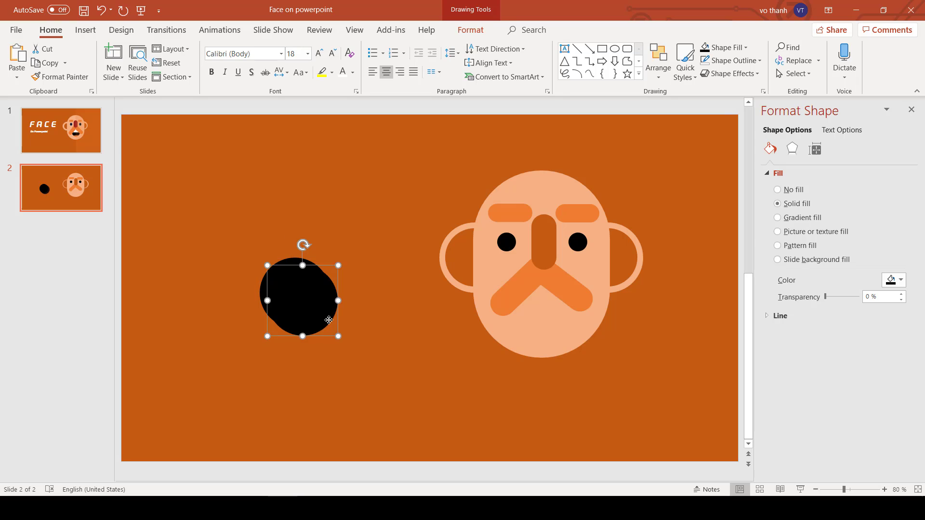
pyautogui.moveTo(308, 298); pyautogui.dragTo(195, 334)
pyautogui.moveTo(388, 367); pyautogui.dragTo(340, 355)
pyautogui.click(308, 176)
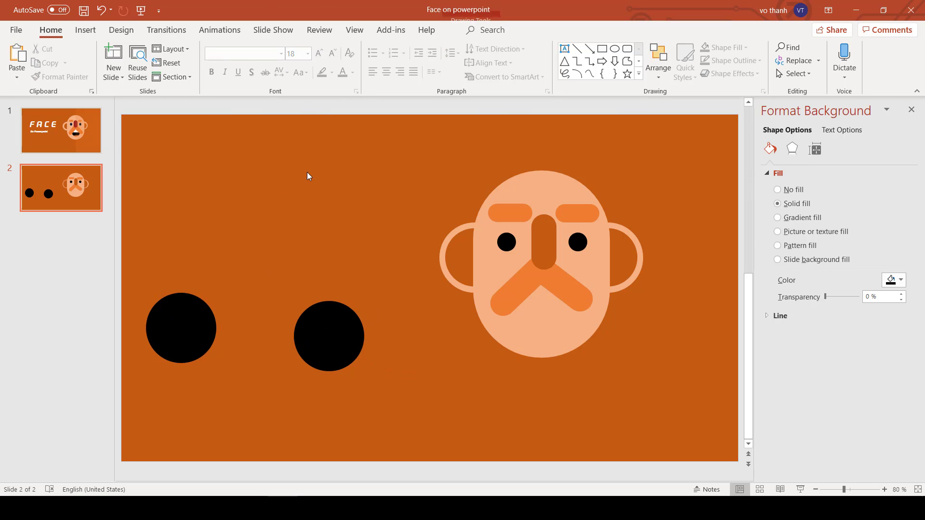
# Step: Cut one black circle down to a half-circle using a rectangle and Merge Shapes
pyautogui.click(602, 49)
pyautogui.moveTo(257, 312)
pyautogui.mouseDown()
pyautogui.moveTo(403, 259)
pyautogui.moveTo(388, 312)
pyautogui.mouseUp()
pyautogui.moveTo(224, 242)
pyautogui.mouseDown()
pyautogui.moveTo(332, 394)
pyautogui.moveTo(436, 413)
pyautogui.mouseUp()
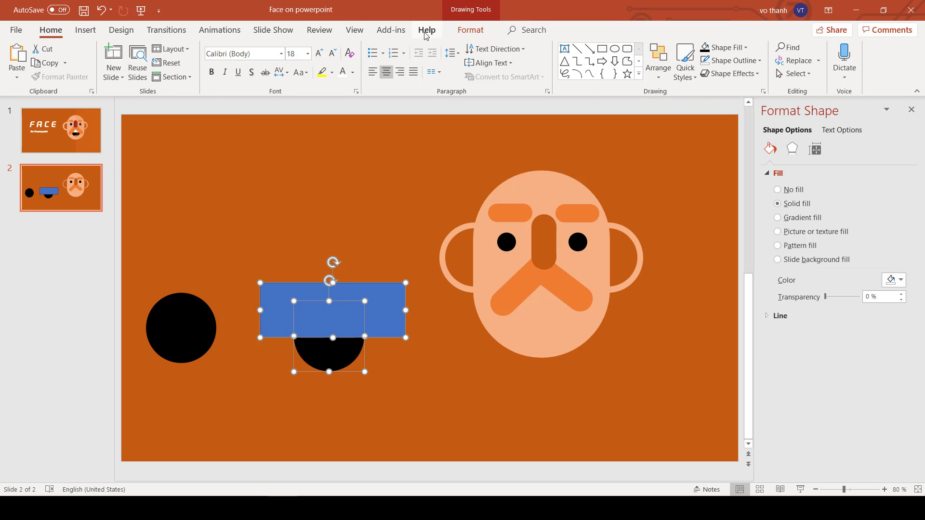
pyautogui.click(470, 29)
pyautogui.click(125, 73)
# Step: Fill the other circle white and layer the half-circle over its lower half
pyautogui.click(124, 141)
pyautogui.click(366, 355)
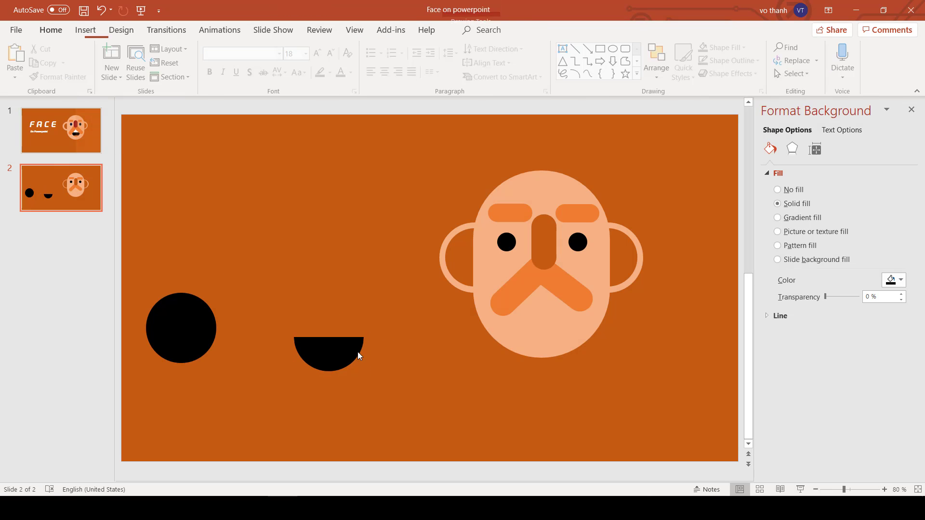
pyautogui.click(181, 327)
pyautogui.moveTo(181, 328); pyautogui.dragTo(247, 323)
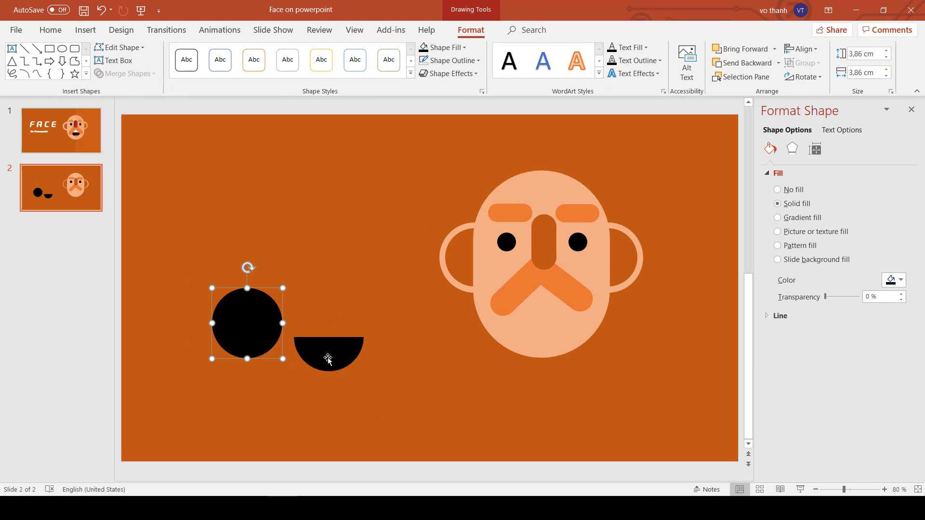
pyautogui.click(464, 47)
pyautogui.click(426, 70)
pyautogui.moveTo(342, 360); pyautogui.dragTo(262, 344)
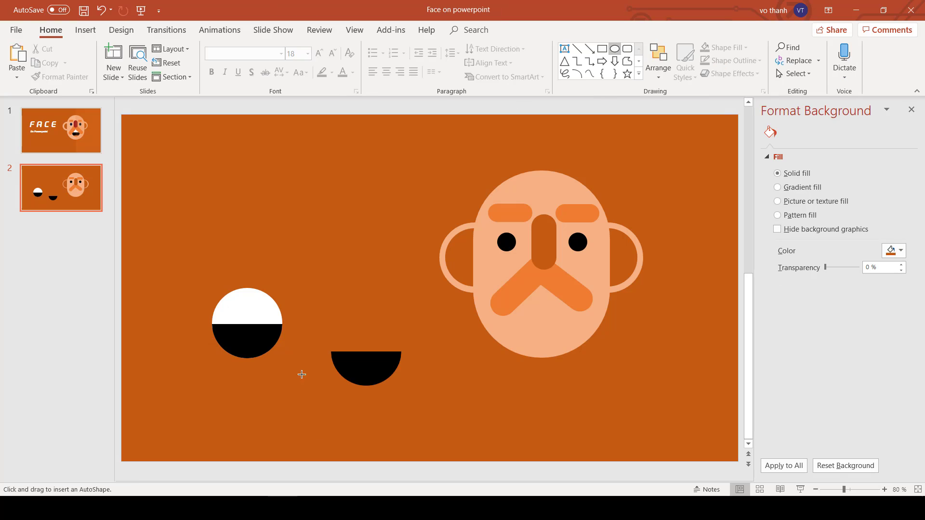
# Step: Intersect an ellipse with the half-circle to make a lens at its base
pyautogui.moveTo(319, 369)
pyautogui.mouseDown()
pyautogui.moveTo(388, 390)
pyautogui.moveTo(417, 424)
pyautogui.mouseUp()
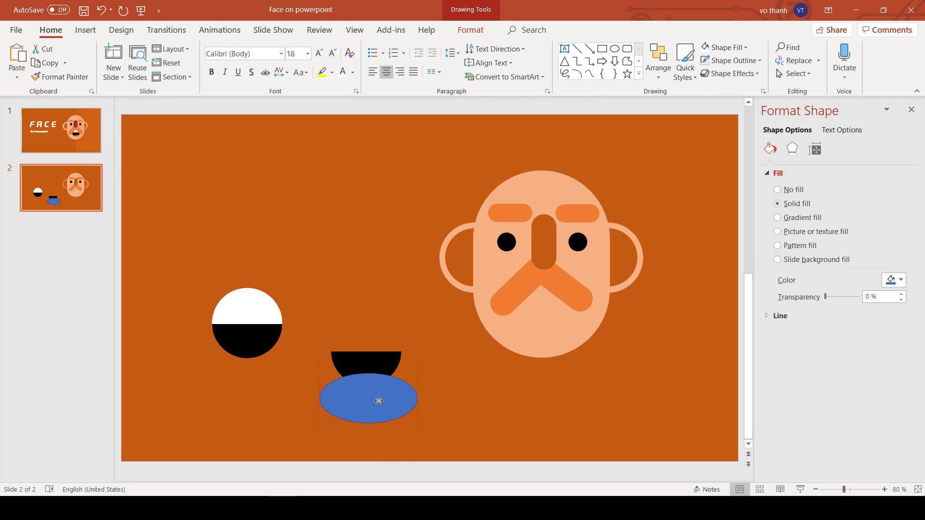
pyautogui.moveTo(319, 311); pyautogui.dragTo(452, 459)
pyautogui.click(471, 30)
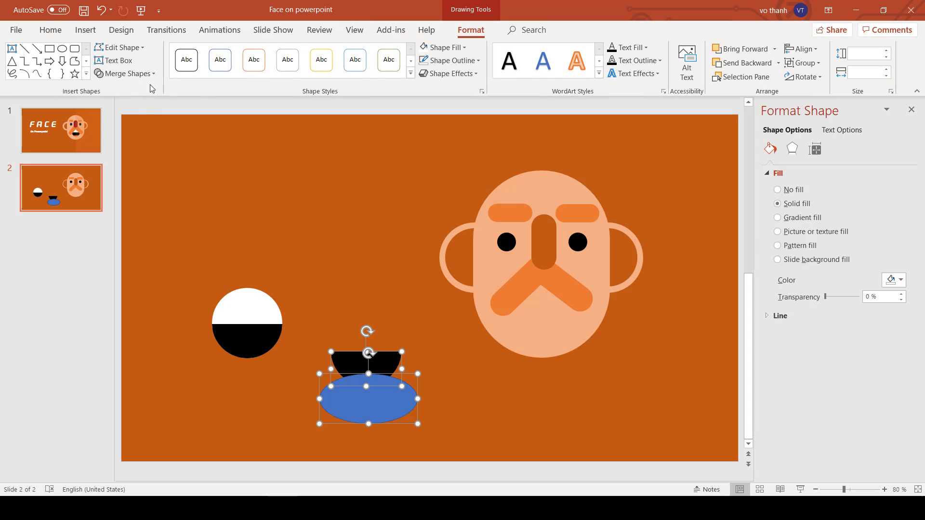
pyautogui.click(124, 73)
pyautogui.click(115, 127)
pyautogui.moveTo(366, 381); pyautogui.dragTo(264, 354)
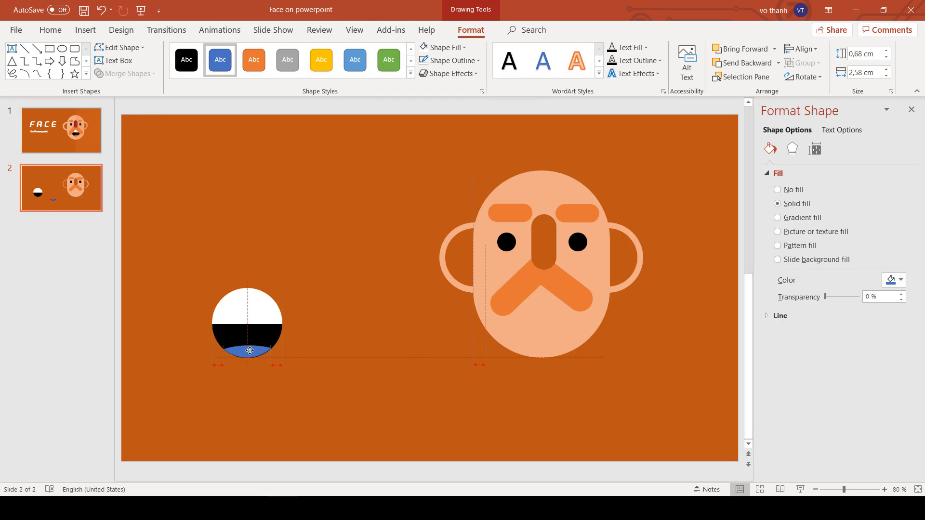
# Step: Fill the lens with background orange and move the assembled mouth onto the lower face
pyautogui.hotkey('ctrl', 'Right')
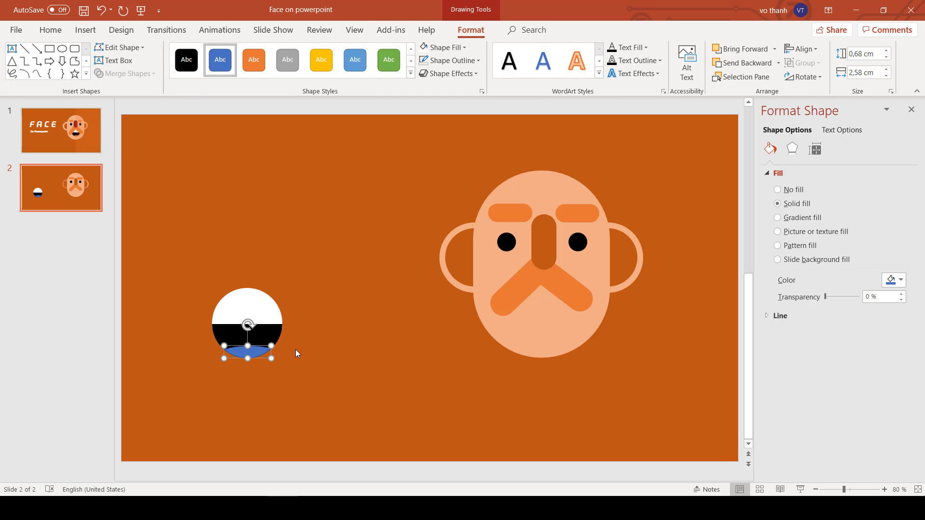
pyautogui.click(465, 47)
pyautogui.click(436, 201)
pyautogui.click(386, 226)
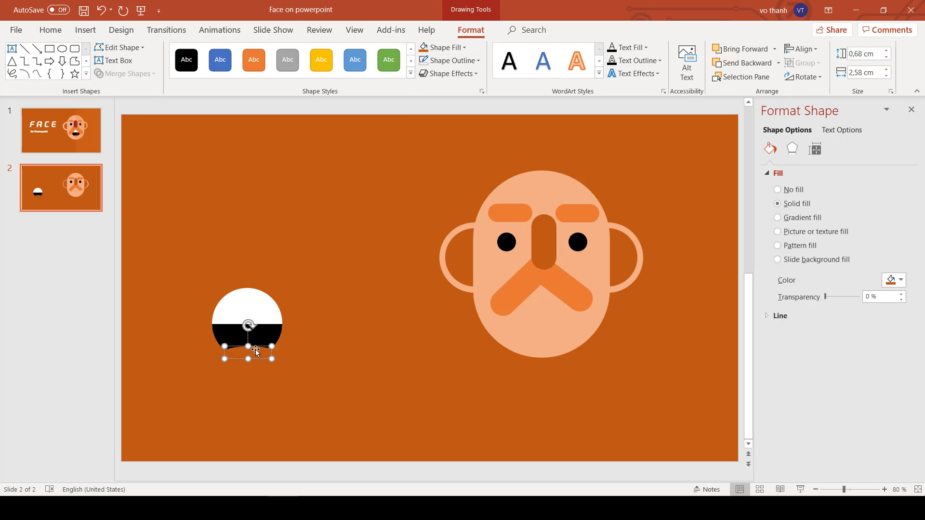
pyautogui.moveTo(202, 285); pyautogui.dragTo(328, 378)
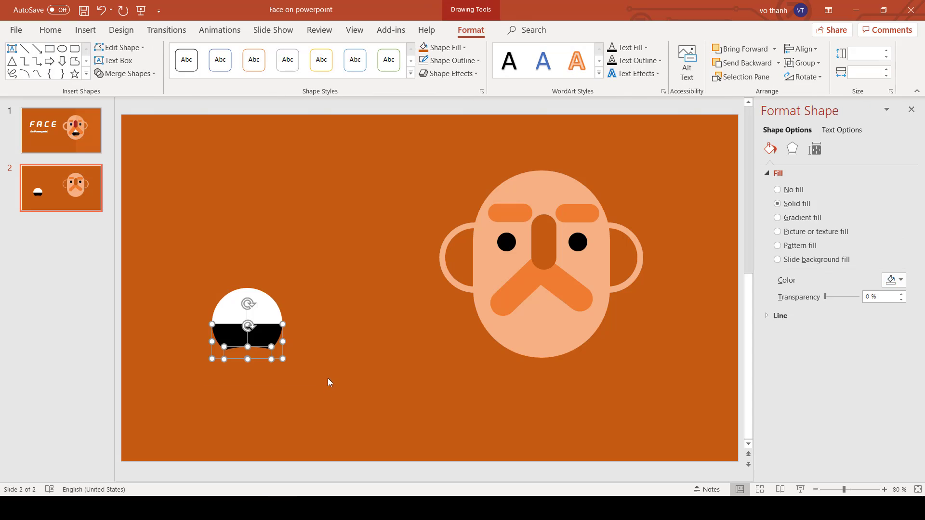
pyautogui.moveTo(162, 244); pyautogui.dragTo(374, 406)
pyautogui.moveTo(250, 339); pyautogui.dragTo(546, 323)
# Step: Bring the mustache and the nose to the front so they sit over the mouth
pyautogui.click(589, 303)
pyautogui.rightClick(588, 300)
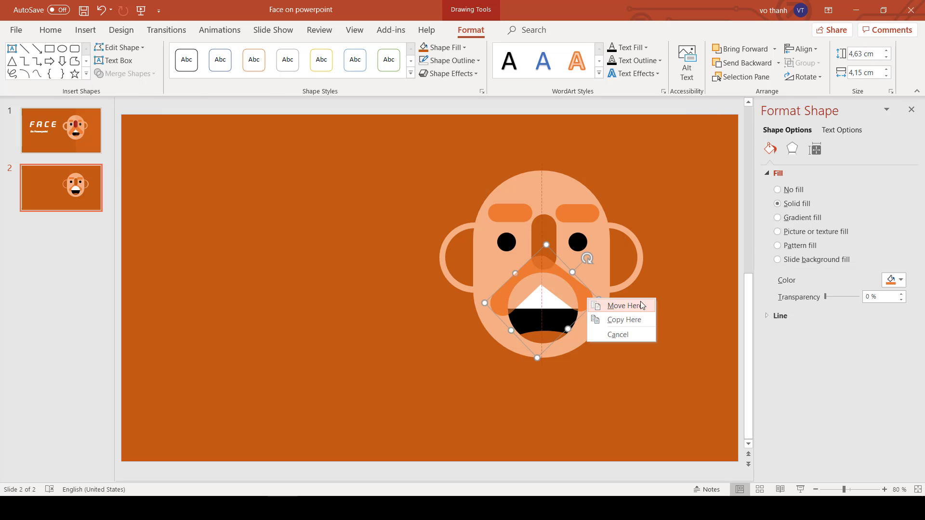
pyautogui.press('Escape')
pyautogui.rightClick(577, 285)
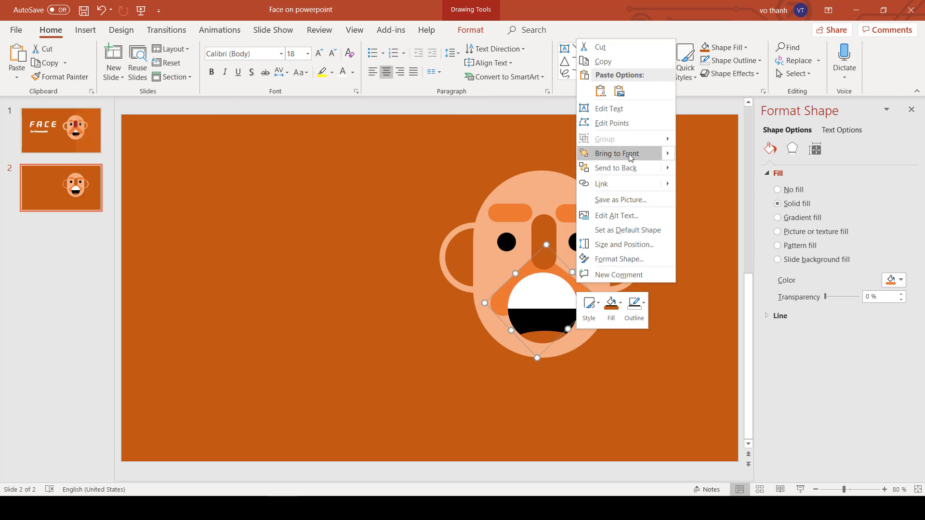
pyautogui.click(627, 153)
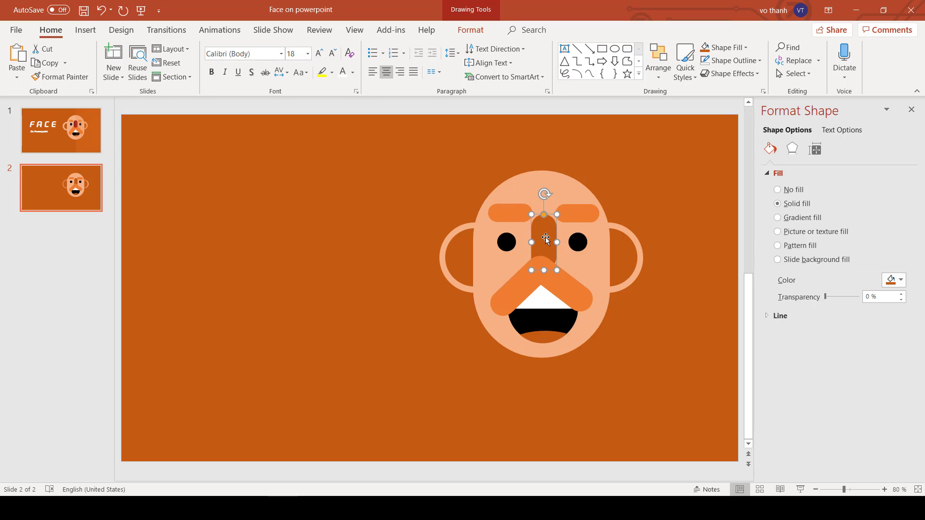
pyautogui.rightClick(546, 238)
pyautogui.press('Escape')
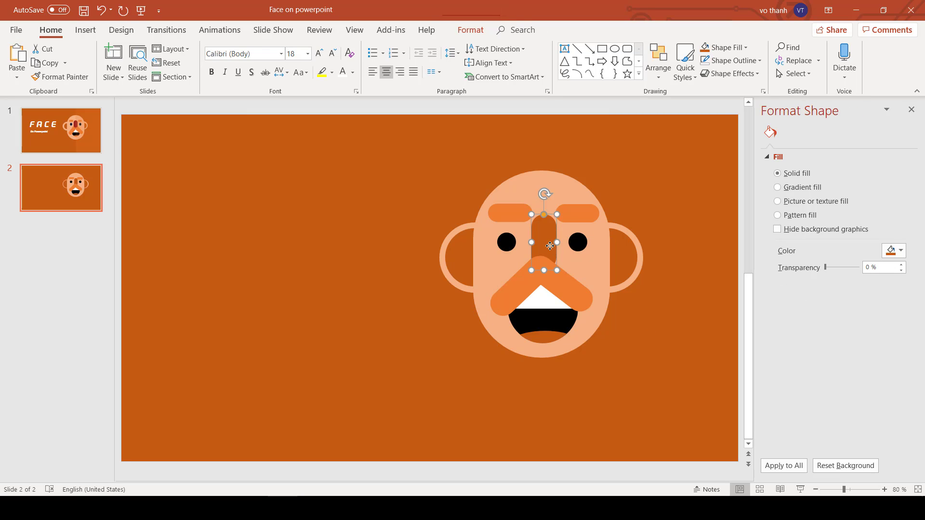
pyautogui.rightClick(550, 218)
pyautogui.click(613, 334)
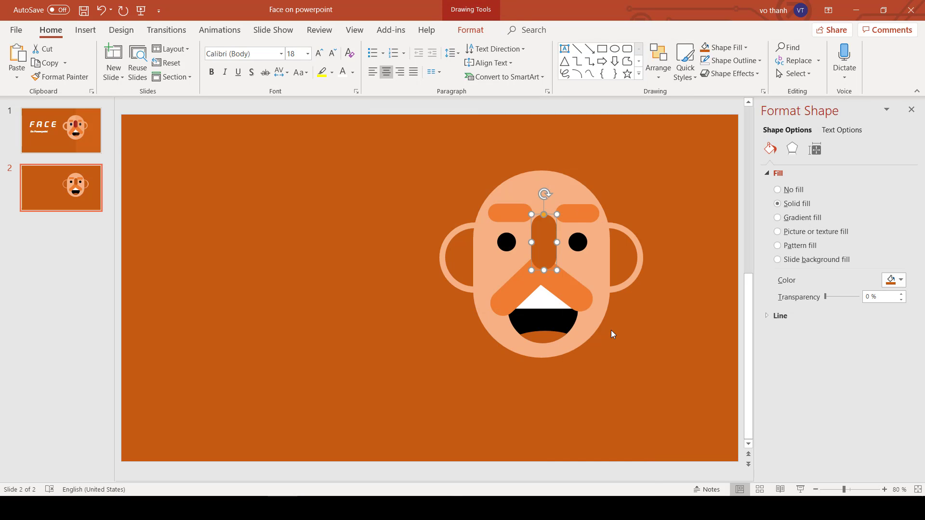
# Step: Nudge the mustache slightly left and the nose down and slightly right
pyautogui.click(636, 321)
pyautogui.click(570, 295)
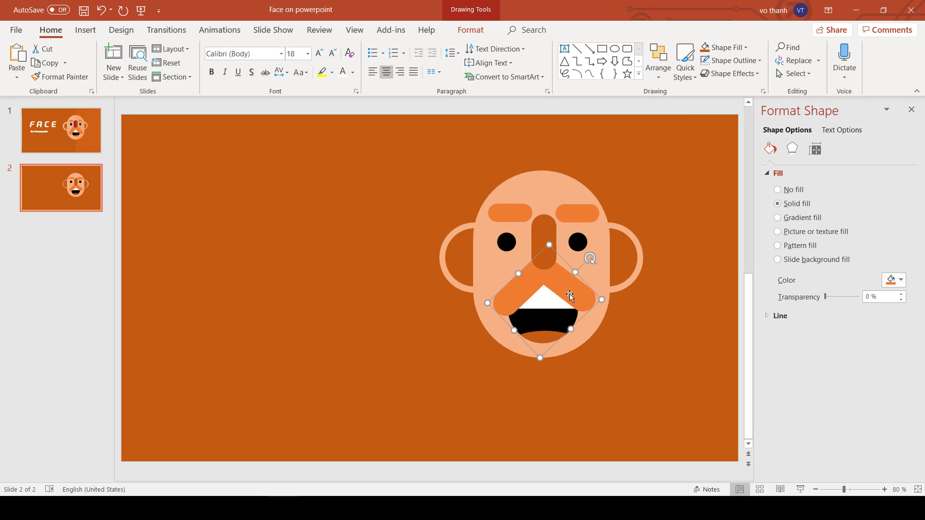
pyautogui.press('Left')
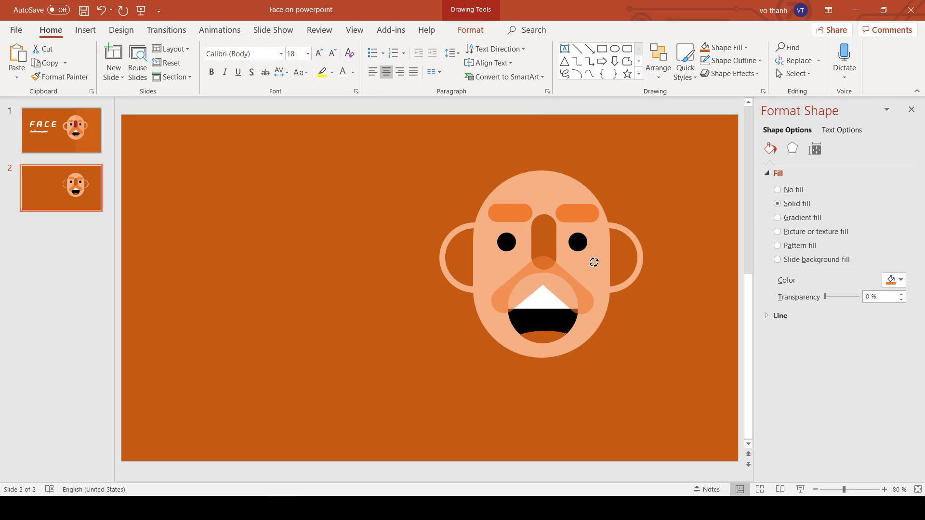
pyautogui.click(592, 388)
pyautogui.click(544, 241)
pyautogui.press('Down')
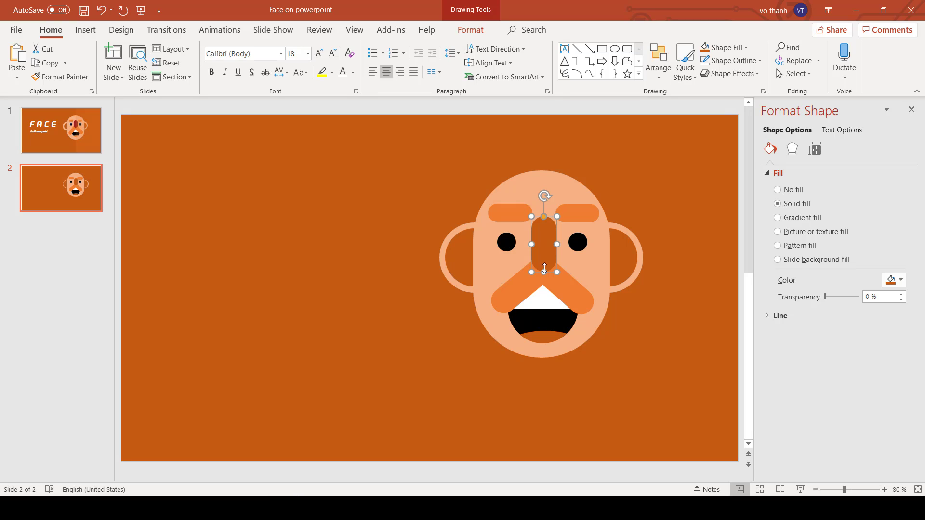
pyautogui.press('Down')
pyautogui.press('Down')
pyautogui.click(595, 277)
pyautogui.click(539, 246)
pyautogui.press('Right')
pyautogui.click(608, 367)
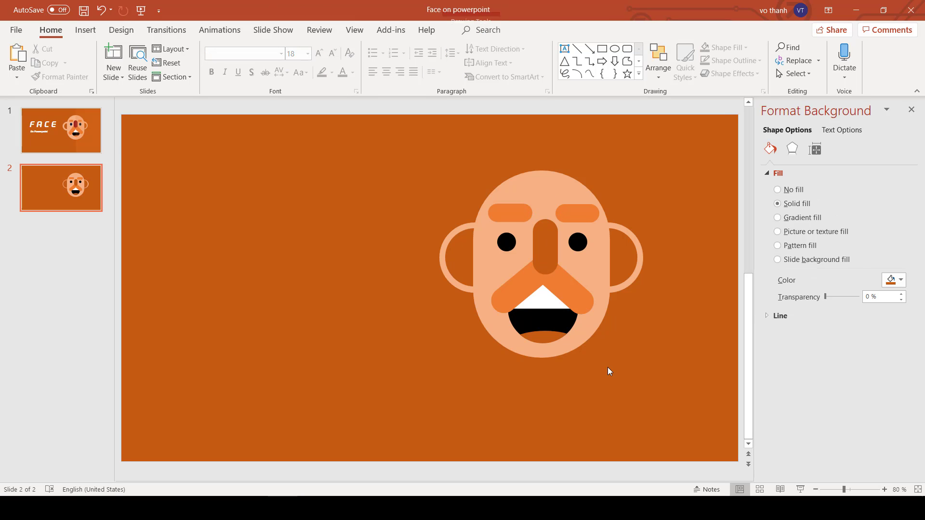
# Step: Select every shape of the face and drag the whole face to the slide centre
pyautogui.moveTo(352, 162); pyautogui.dragTo(723, 397)
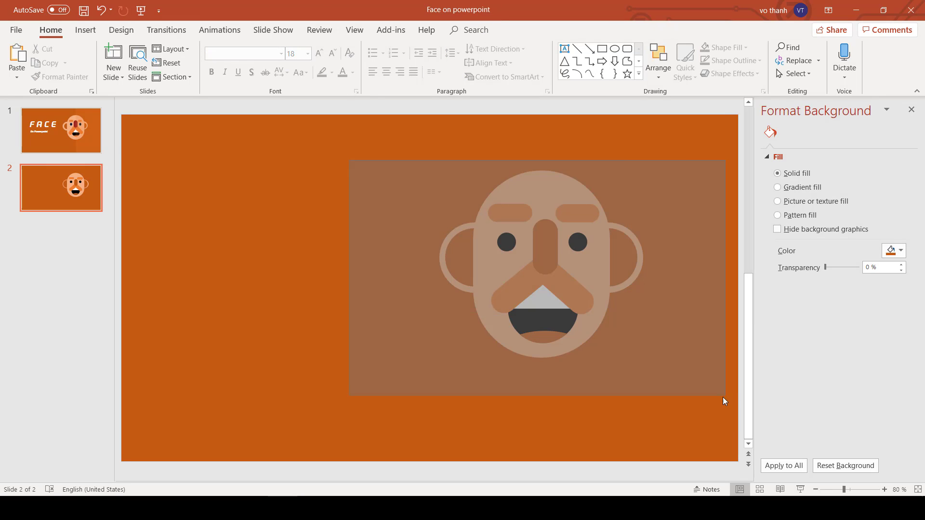
pyautogui.moveTo(561, 209); pyautogui.dragTo(477, 215)
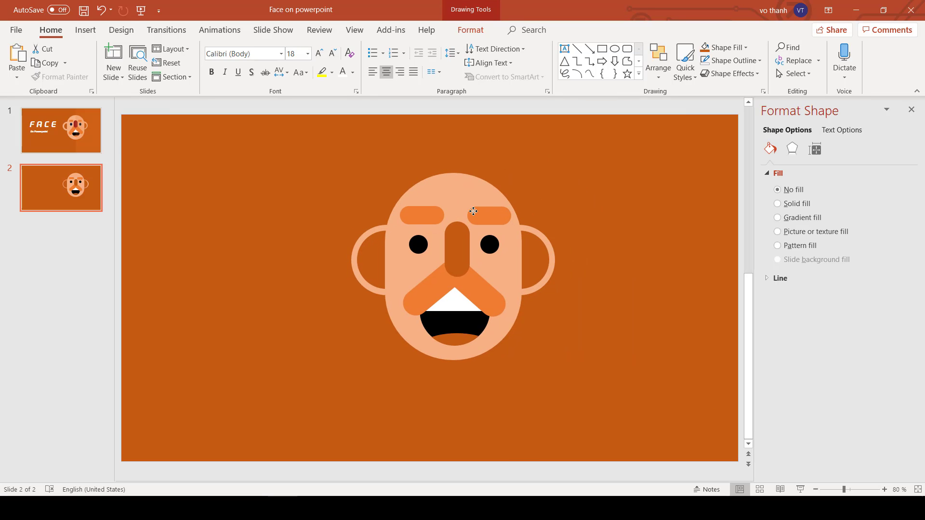
pyautogui.click(649, 280)
# Step: Draw a full-height rectangle covering the face's right half, past its right edge
pyautogui.click(599, 54)
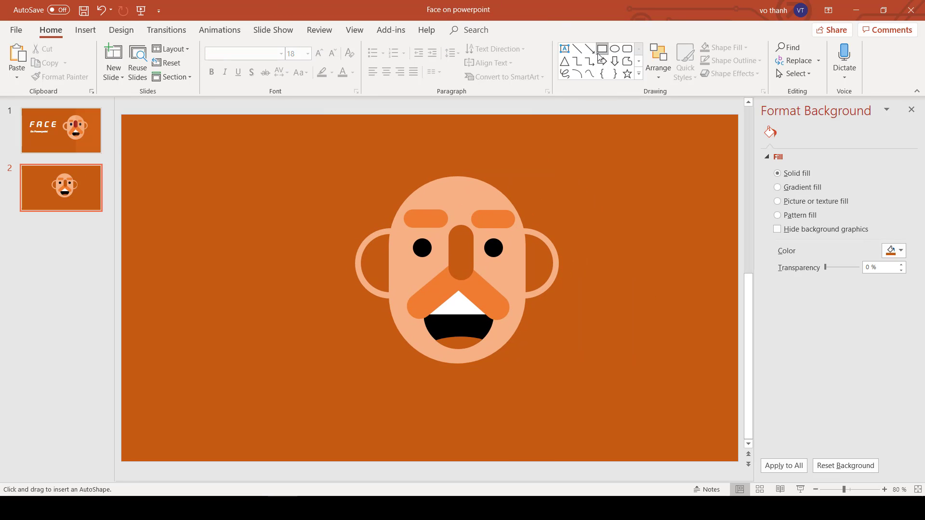
pyautogui.moveTo(461, 130); pyautogui.dragTo(621, 450)
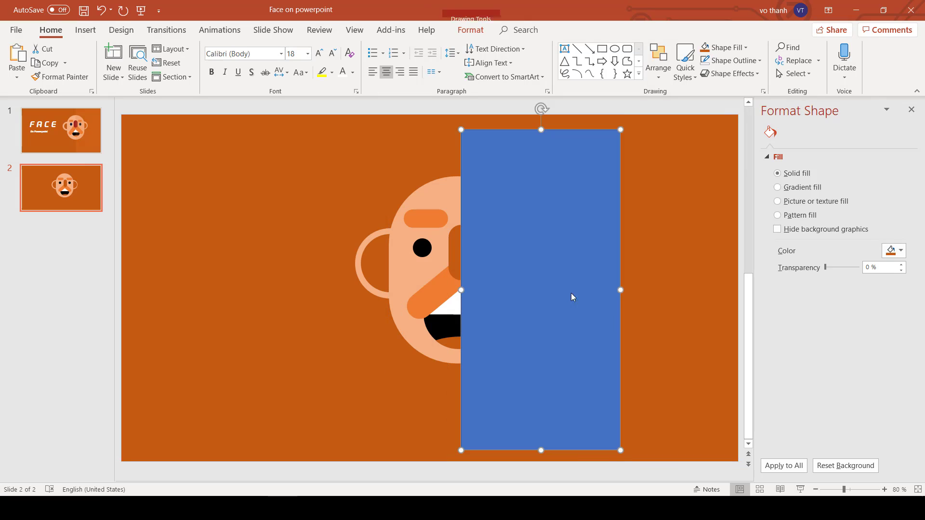
pyautogui.moveTo(552, 129); pyautogui.dragTo(537, 118)
pyautogui.moveTo(541, 453); pyautogui.dragTo(545, 465)
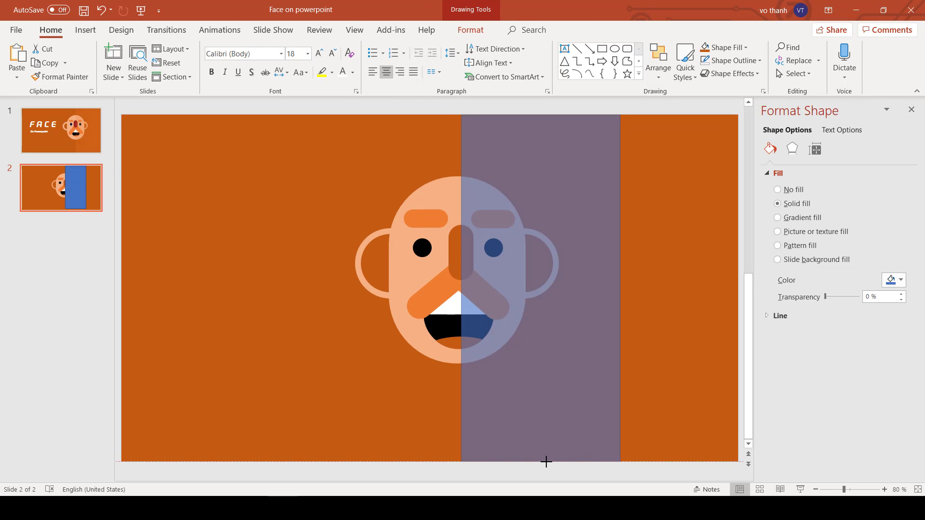
pyautogui.moveTo(644, 302); pyautogui.dragTo(696, 302)
# Step: Fill the rectangle with the slide's eyedropper orange at about 64% transparency
pyautogui.click(901, 280)
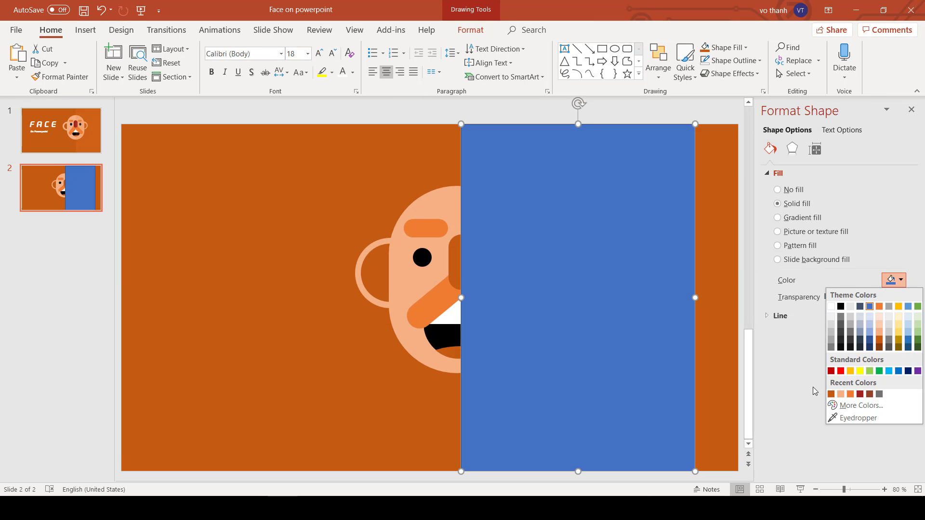
pyautogui.click(855, 417)
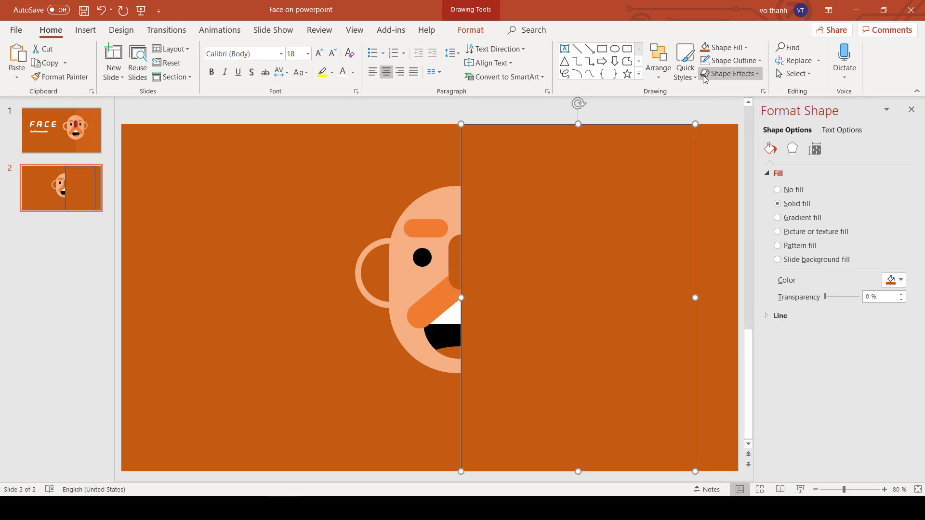
pyautogui.moveTo(826, 298); pyautogui.dragTo(851, 297)
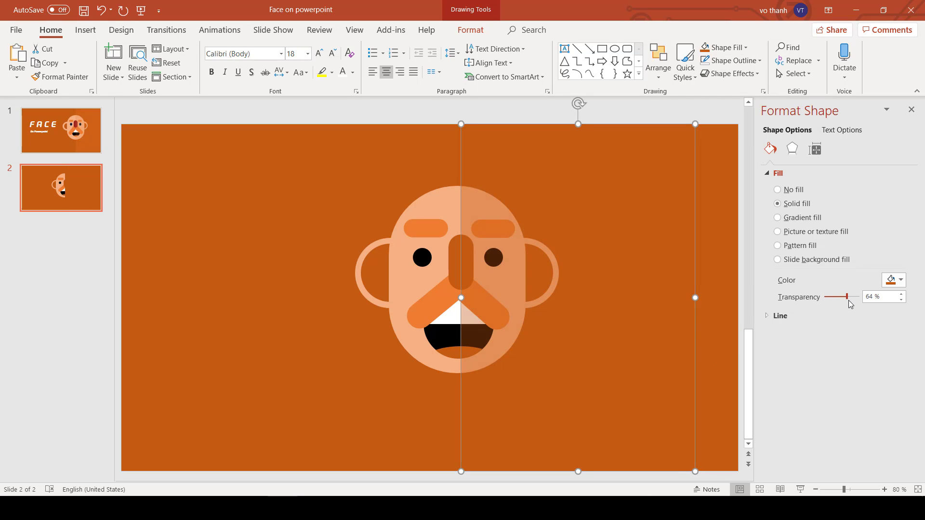
pyautogui.click(316, 249)
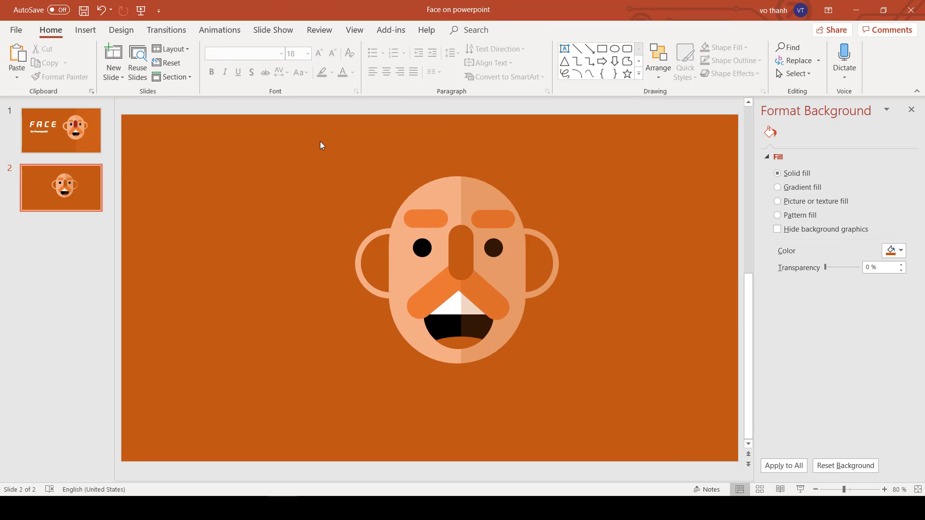
# Step: Select the face shapes with the shading rectangle and shift them slightly right
pyautogui.moveTo(320, 141); pyautogui.dragTo(732, 473)
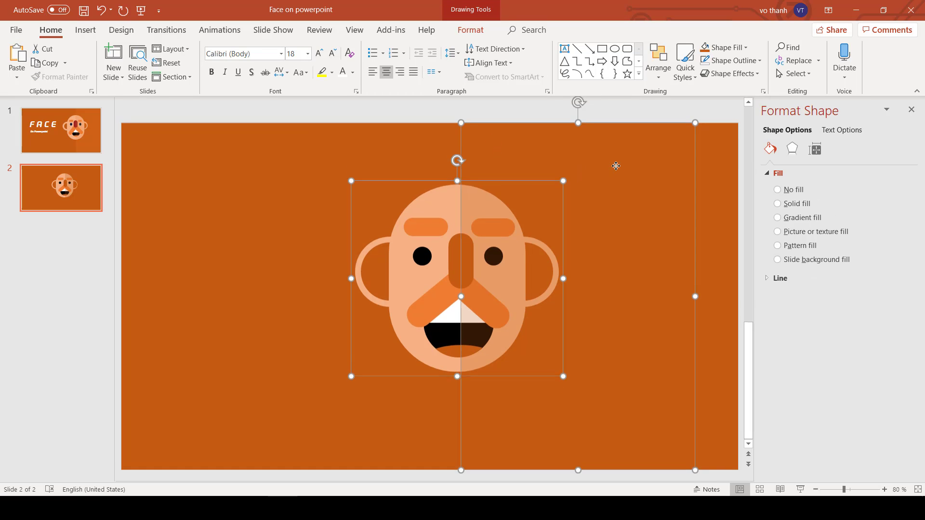
pyautogui.keyDown('shift'); pyautogui.click(557, 194); pyautogui.keyUp('shift')
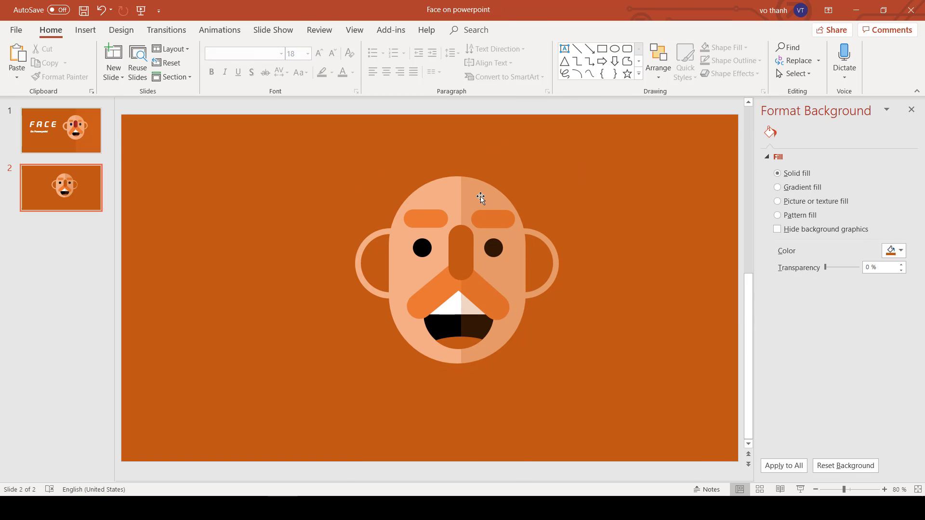
pyautogui.moveTo(479, 196); pyautogui.dragTo(505, 191)
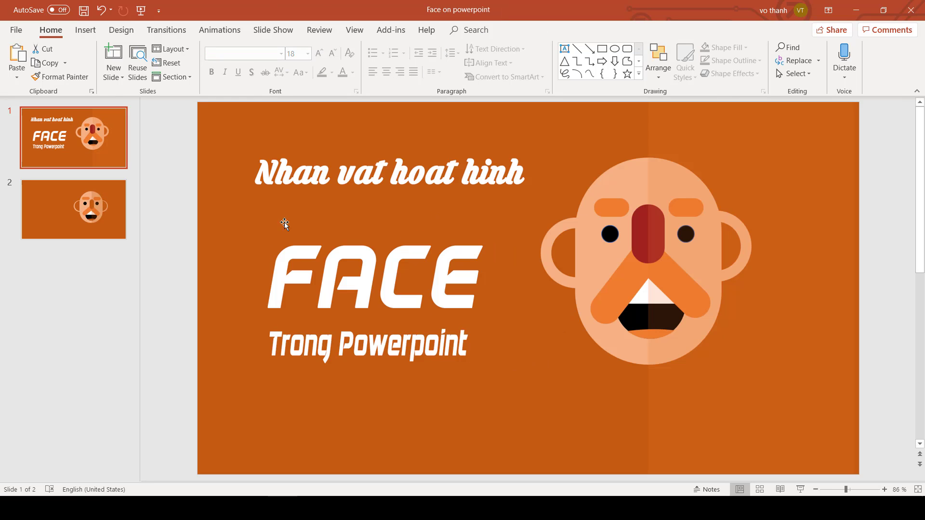
# Step: On slide 2, add a top-left text box with the title 'Nhan vat hoat hinh'
pyautogui.click(58, 207)
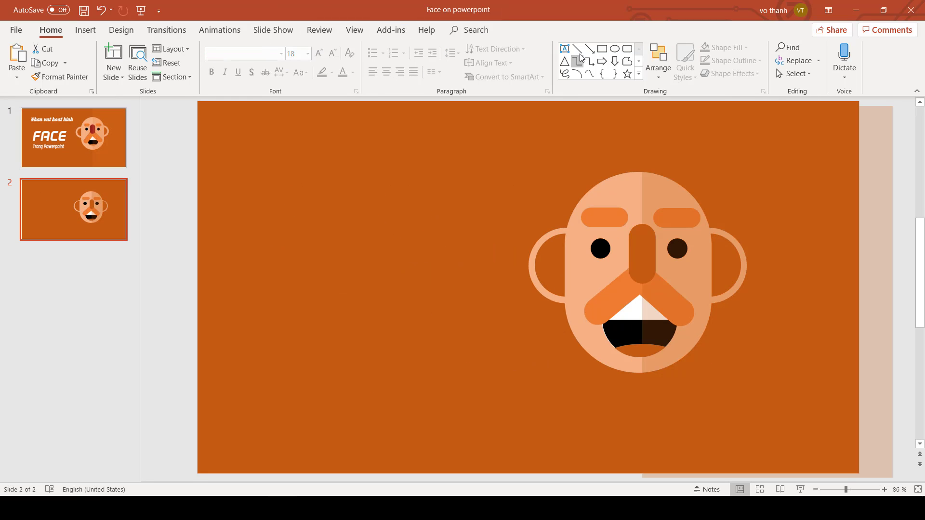
pyautogui.click(564, 49)
pyautogui.moveTo(242, 143); pyautogui.dragTo(436, 212)
pyautogui.write('Nhan vat hoat hinh')
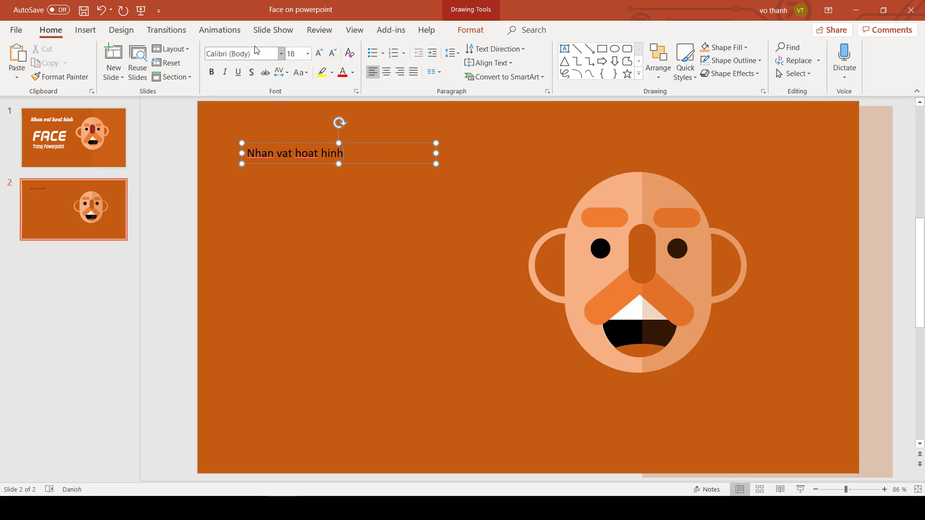
pyautogui.hotkey('ctrl', 'a')
# Step: Format the title as white 40-pt Krinkes Regular and move it right and down
pyautogui.click(282, 53)
pyautogui.write('Kri')
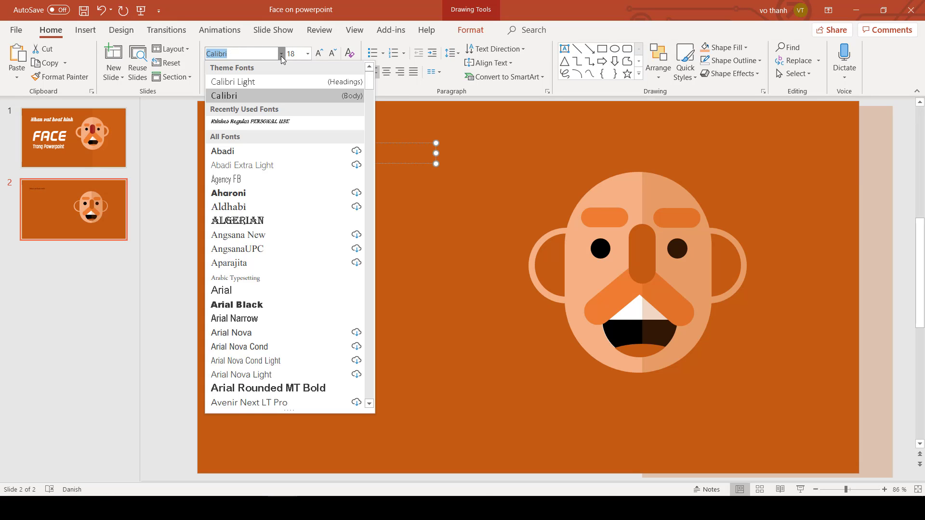
pyautogui.press('Return')
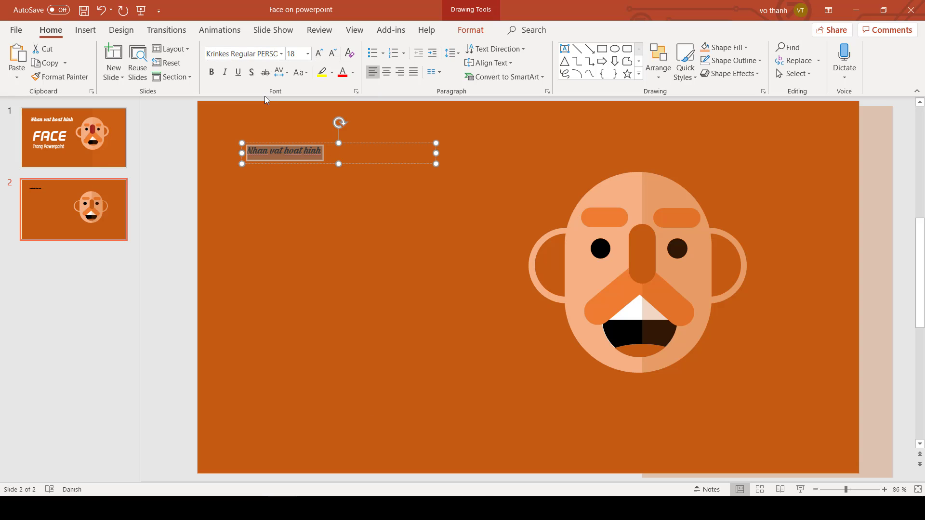
pyautogui.click(354, 72)
pyautogui.click(342, 94)
pyautogui.click(308, 53)
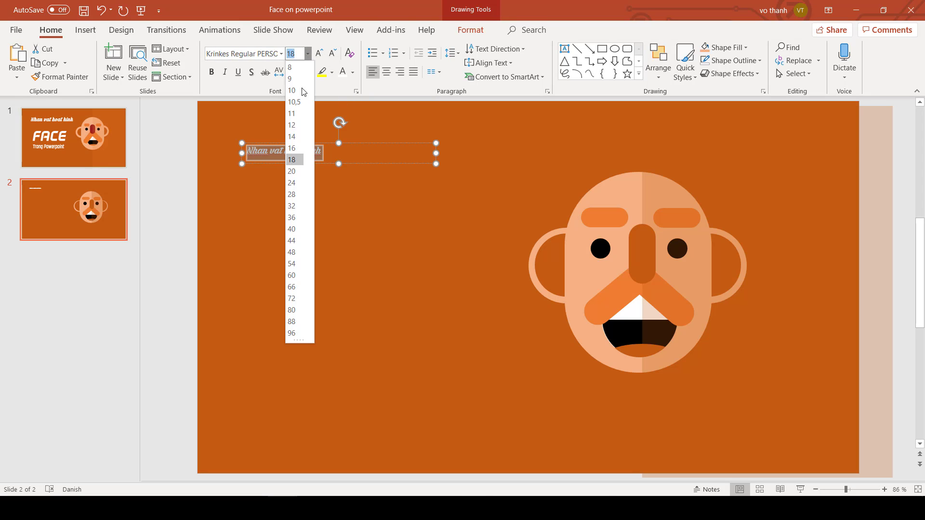
pyautogui.click(295, 229)
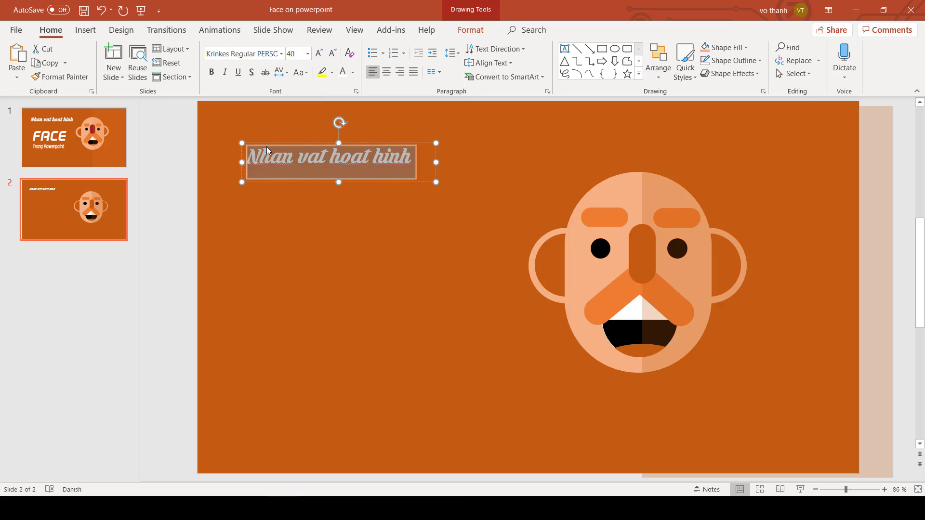
pyautogui.moveTo(267, 146); pyautogui.dragTo(296, 162)
pyautogui.click(341, 235)
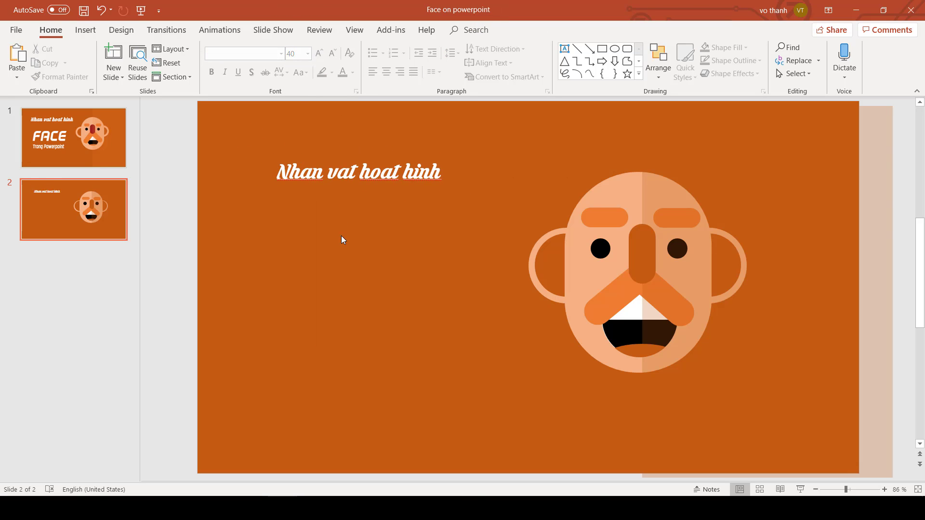
# Step: Add a narrow text box below the title reading 'FACE'
pyautogui.click(564, 50)
pyautogui.moveTo(261, 218)
pyautogui.mouseDown()
pyautogui.moveTo(364, 283)
pyautogui.moveTo(485, 304)
pyautogui.mouseUp()
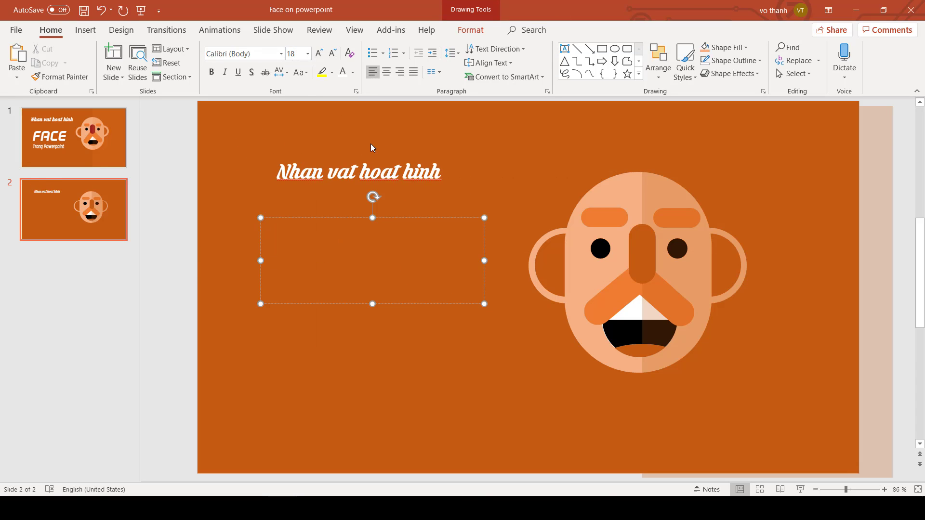
pyautogui.write('FACE')
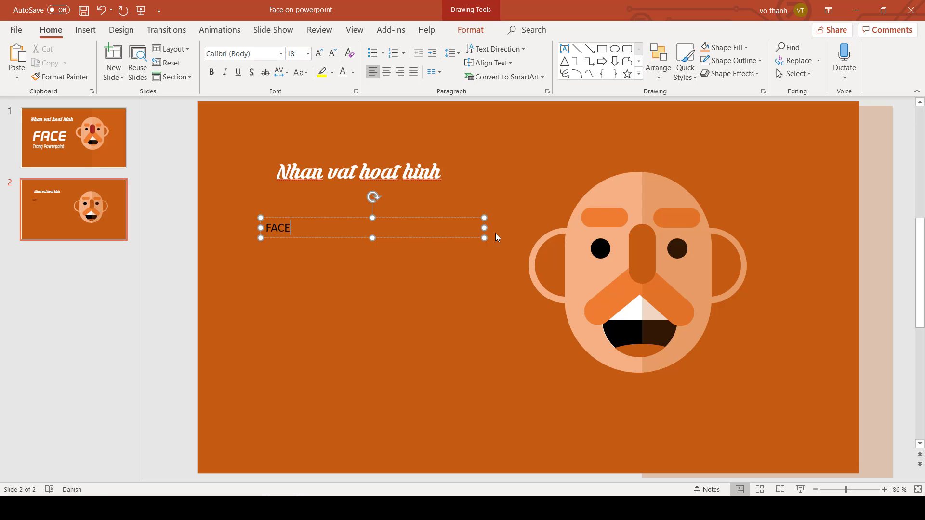
pyautogui.moveTo(485, 228); pyautogui.dragTo(346, 227)
# Step: Enlarge FACE to 96 pt and move its box up and right
pyautogui.click(307, 54)
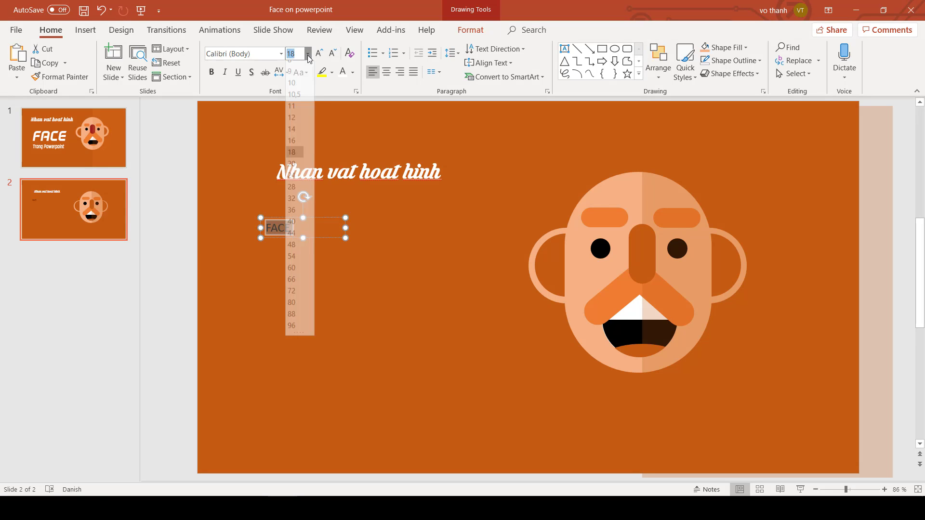
pyautogui.click(296, 231)
pyautogui.click(416, 250)
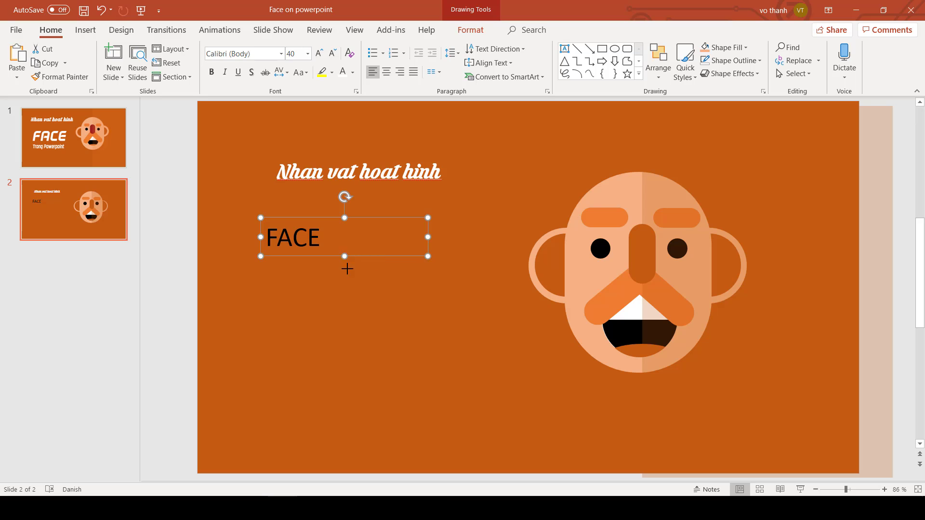
pyautogui.click(308, 54)
pyautogui.click(296, 334)
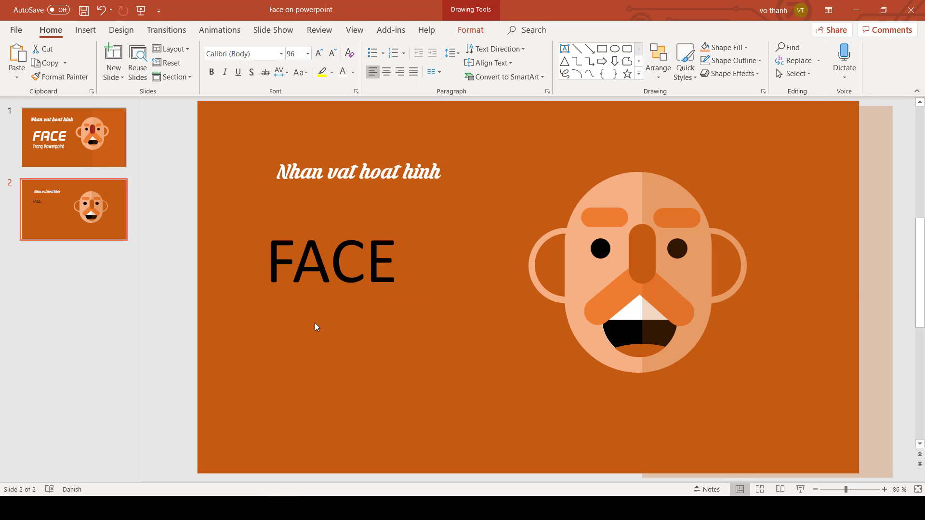
pyautogui.moveTo(329, 215); pyautogui.dragTo(352, 205)
# Step: Apply the DAGGERSQUARE font to FACE and nudge it into place
pyautogui.click(281, 53)
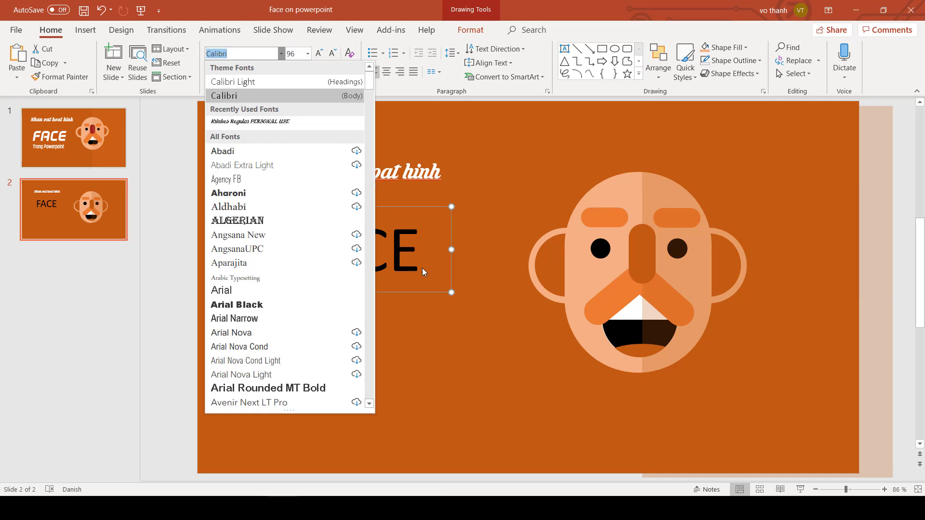
pyautogui.click(418, 256)
pyautogui.doubleClick(419, 257)
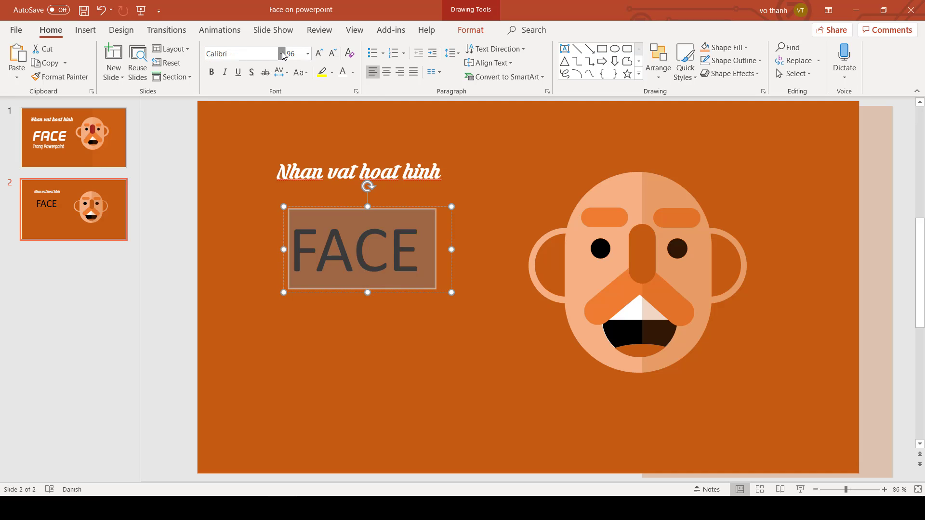
pyautogui.click(281, 53)
pyautogui.write('d')
pyautogui.press('Return')
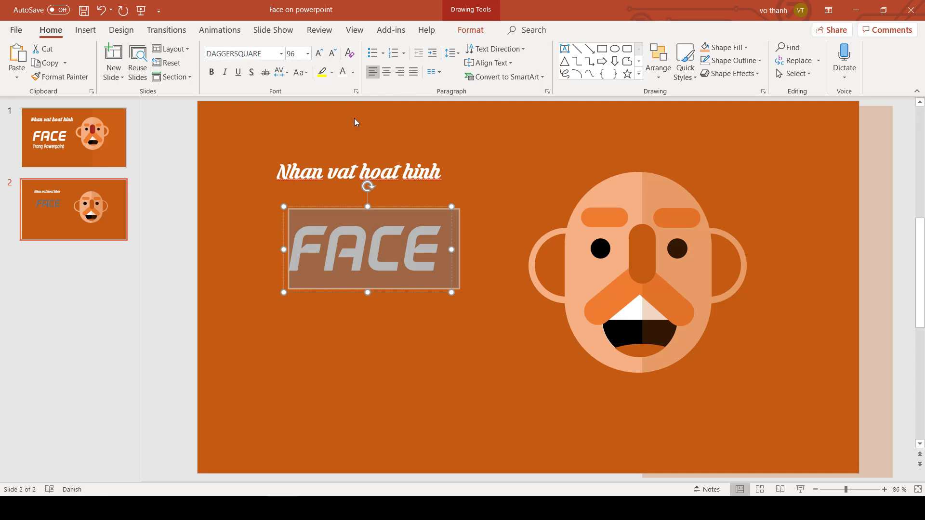
pyautogui.moveTo(435, 210); pyautogui.dragTo(423, 203)
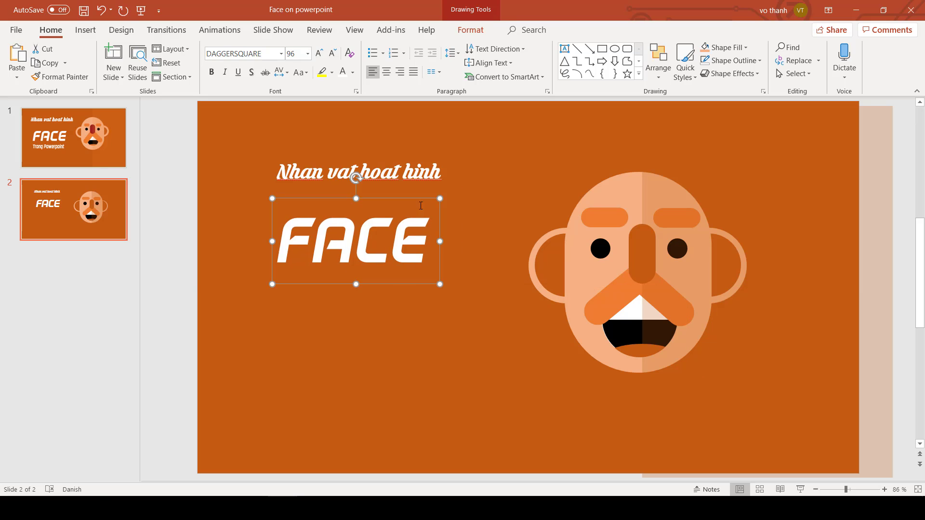
pyautogui.click(349, 278)
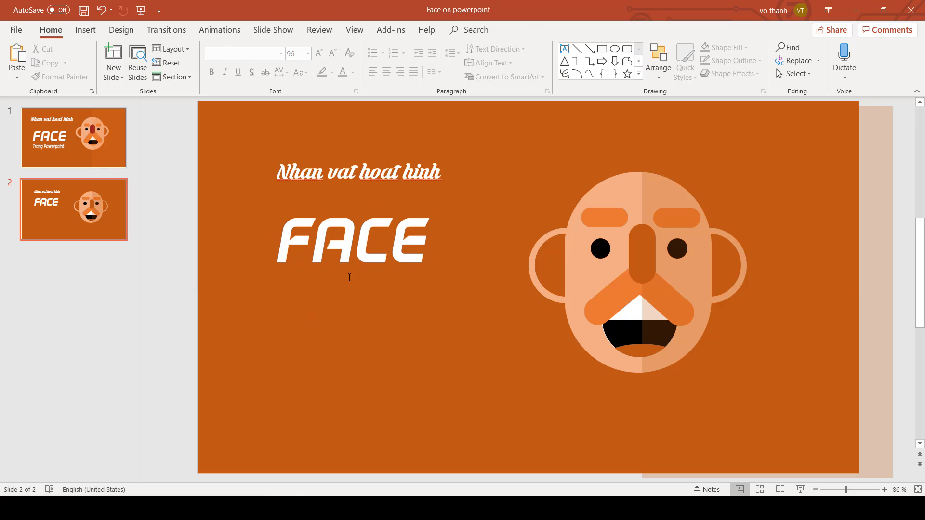
# Step: Add a text box under FACE with the subtitle 'Trong Powerpoint'
pyautogui.click(565, 53)
pyautogui.moveTo(251, 303); pyautogui.dragTo(408, 363)
pyautogui.write('tRO')
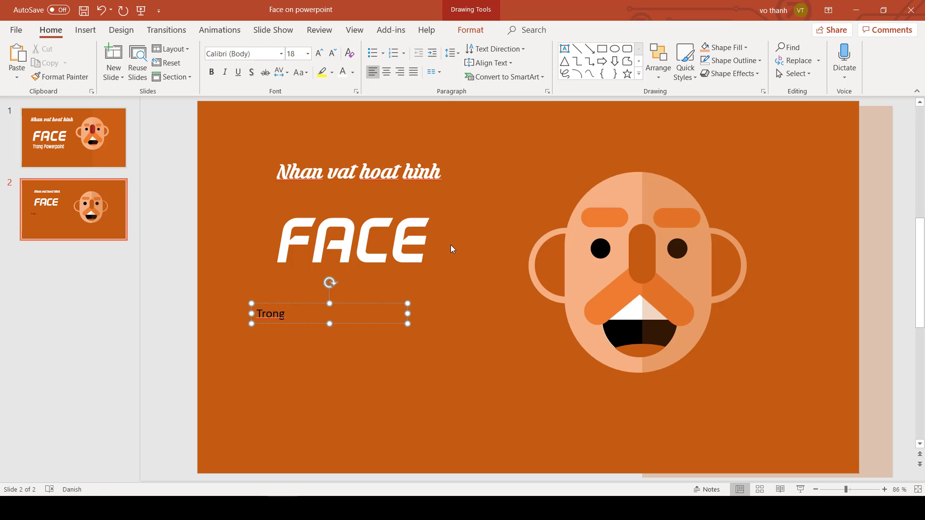
pyautogui.write('werpoint')
pyautogui.tripleClick(347, 313)
pyautogui.moveTo(337, 304); pyautogui.dragTo(384, 293)
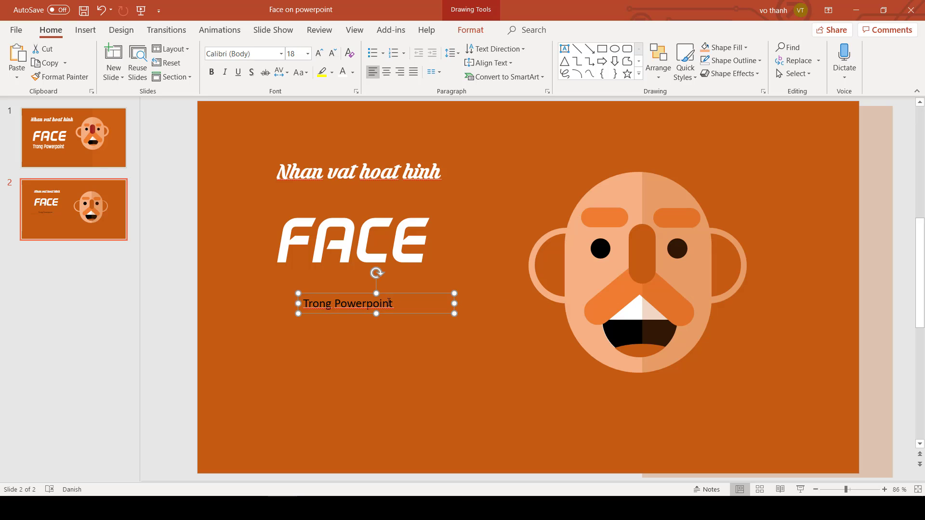
# Step: Set the subtitle to 40-pt DAGGERSQUARE, widen it to one line and move it left
pyautogui.click(307, 54)
pyautogui.click(293, 231)
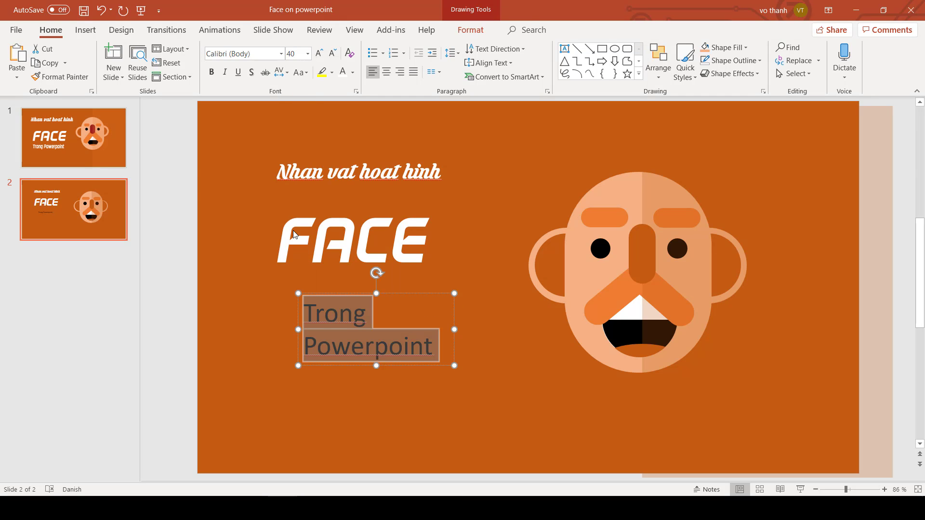
pyautogui.click(282, 54)
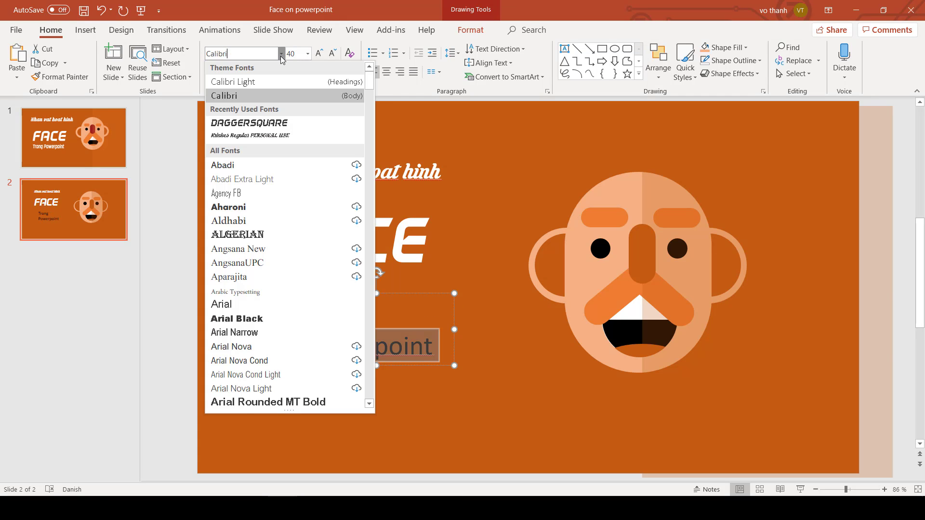
pyautogui.click(249, 122)
pyautogui.moveTo(454, 329); pyautogui.dragTo(554, 348)
pyautogui.moveTo(433, 309); pyautogui.dragTo(383, 305)
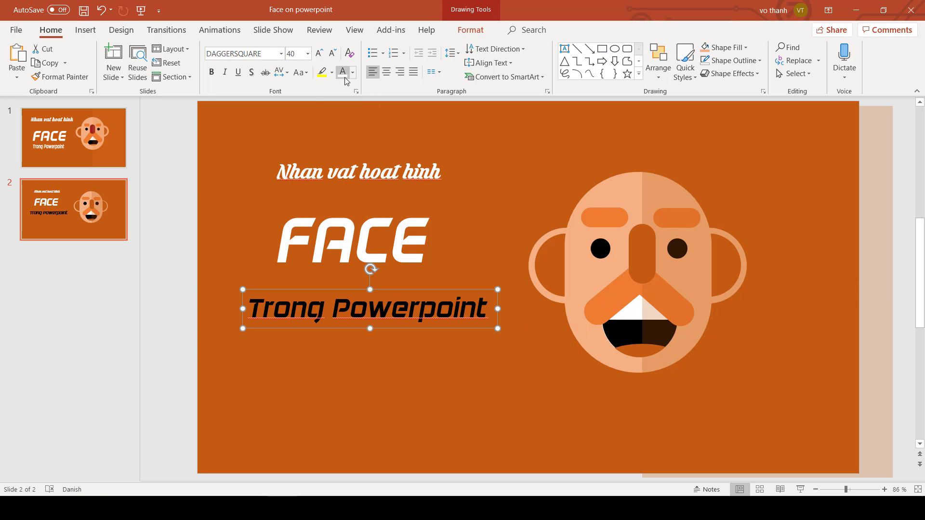
# Step: Make the subtitle white, shrink it to 24 pt and align it just under FACE
pyautogui.click(308, 53)
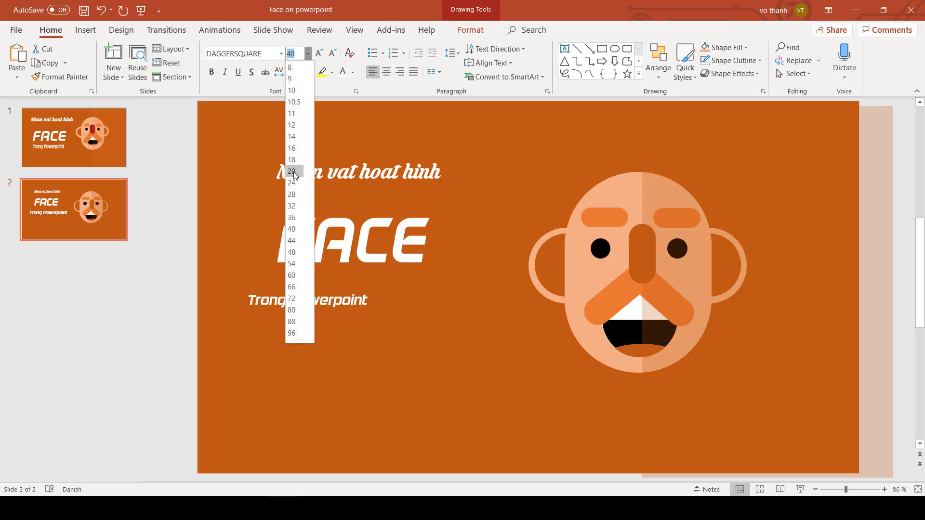
pyautogui.click(295, 194)
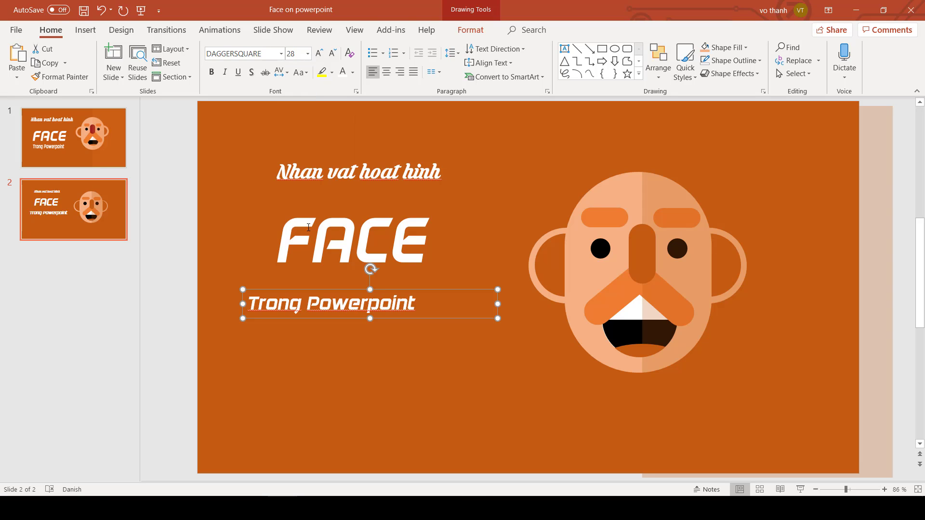
pyautogui.moveTo(316, 287); pyautogui.dragTo(340, 277)
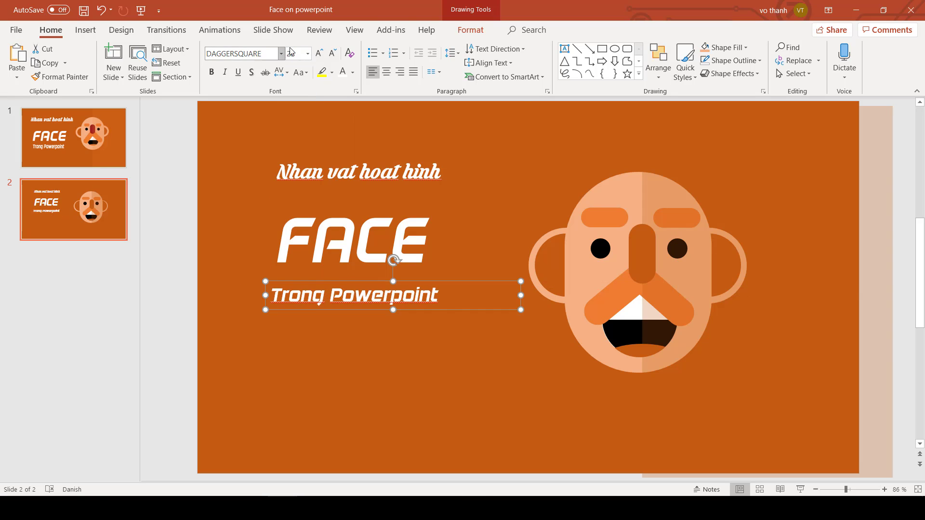
pyautogui.click(307, 54)
pyautogui.click(295, 183)
pyautogui.moveTo(367, 284); pyautogui.dragTo(370, 281)
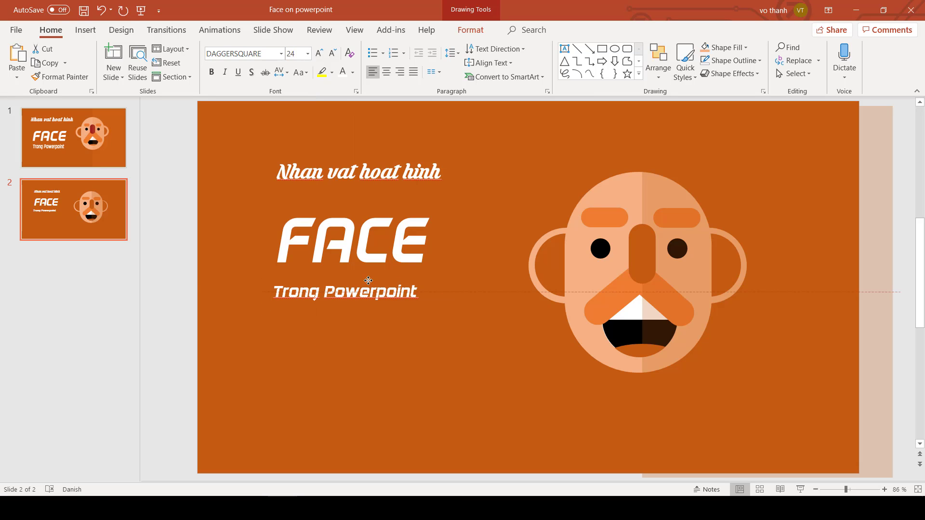
# Step: Group FACE with the subtitle and move the group down and right
pyautogui.keyDown('shift'); pyautogui.click(330, 233); pyautogui.keyUp('shift')
pyautogui.hotkey('ctrl', 'g')
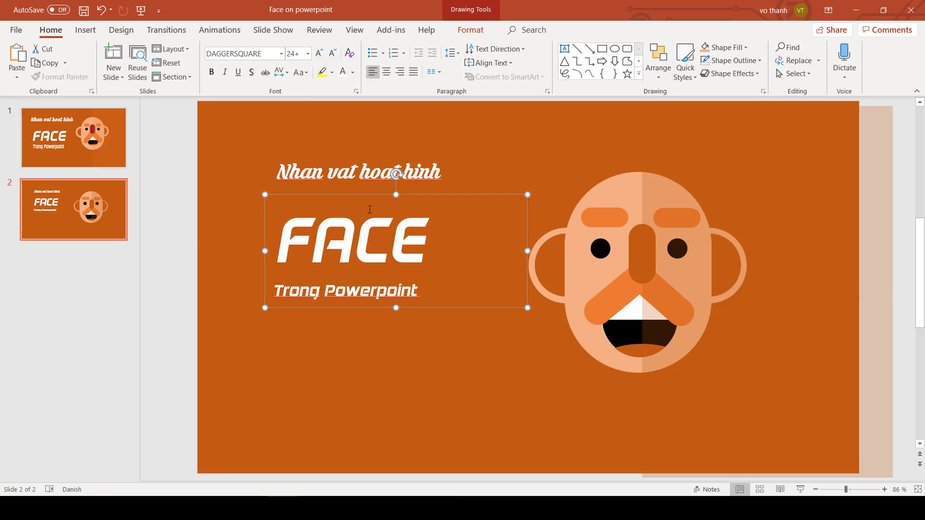
pyautogui.click(365, 208)
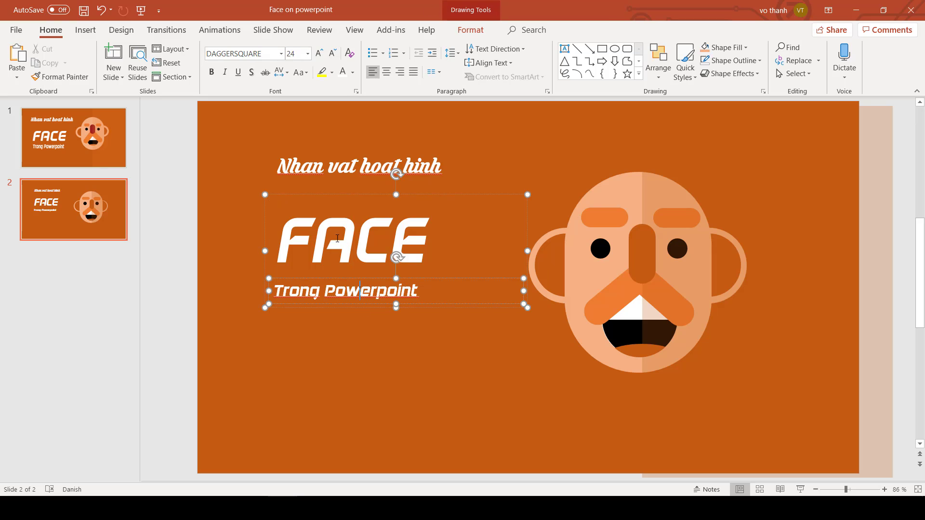
pyautogui.moveTo(295, 196); pyautogui.dragTo(321, 206)
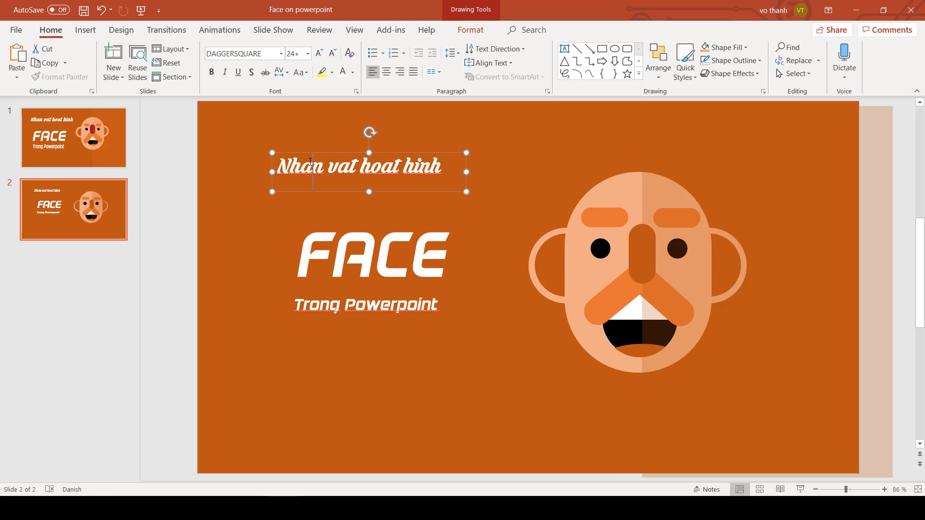
# Step: Move the title and the FACE group further down and right beside the face
pyautogui.moveTo(338, 166); pyautogui.dragTo(358, 177)
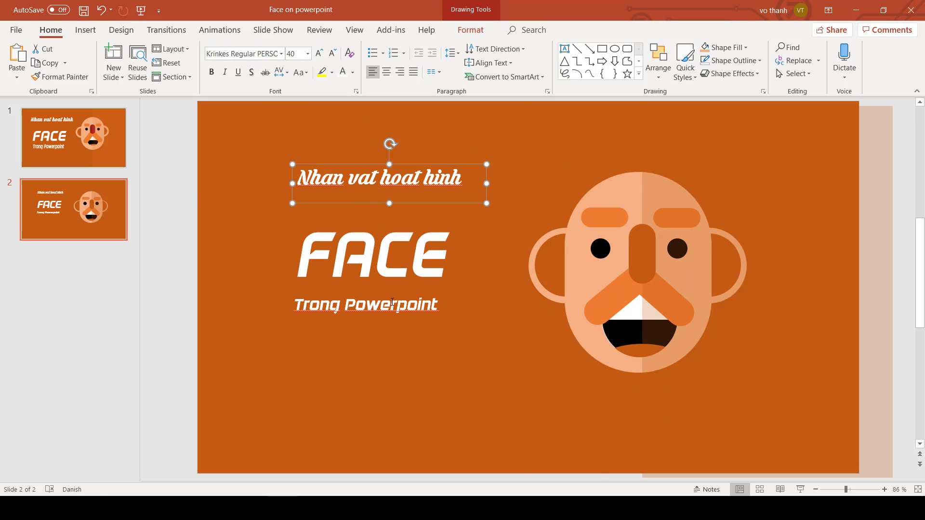
pyautogui.moveTo(385, 255); pyautogui.dragTo(389, 270)
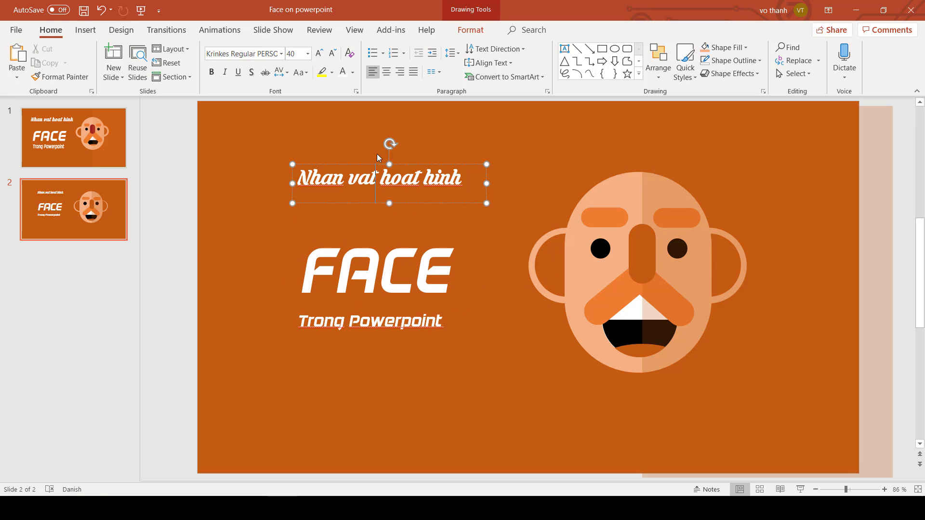
pyautogui.moveTo(377, 164); pyautogui.dragTo(382, 178)
# Step: Nudge the FACE group into final position and play the slideshow from slide 2
pyautogui.click(371, 295)
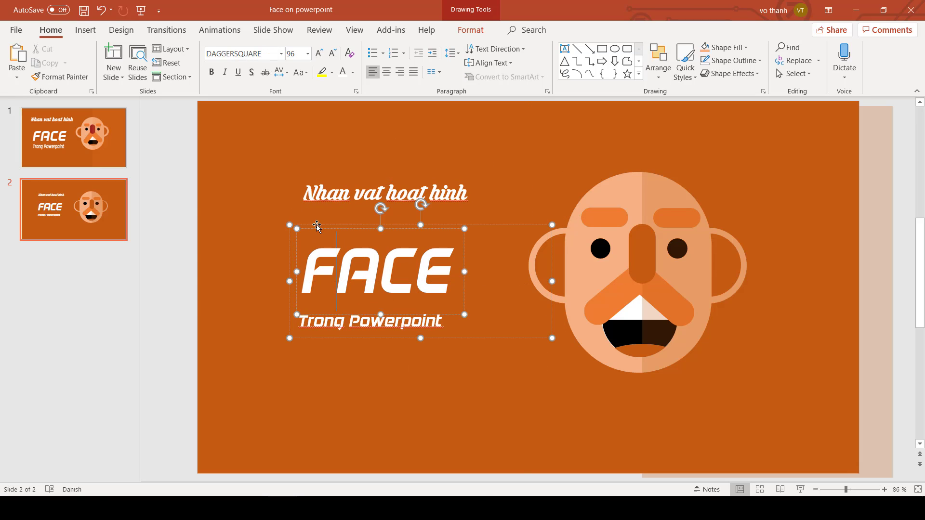
pyautogui.moveTo(381, 270); pyautogui.dragTo(386, 272)
pyautogui.click(511, 179)
pyautogui.hotkey('shift', 'F5')
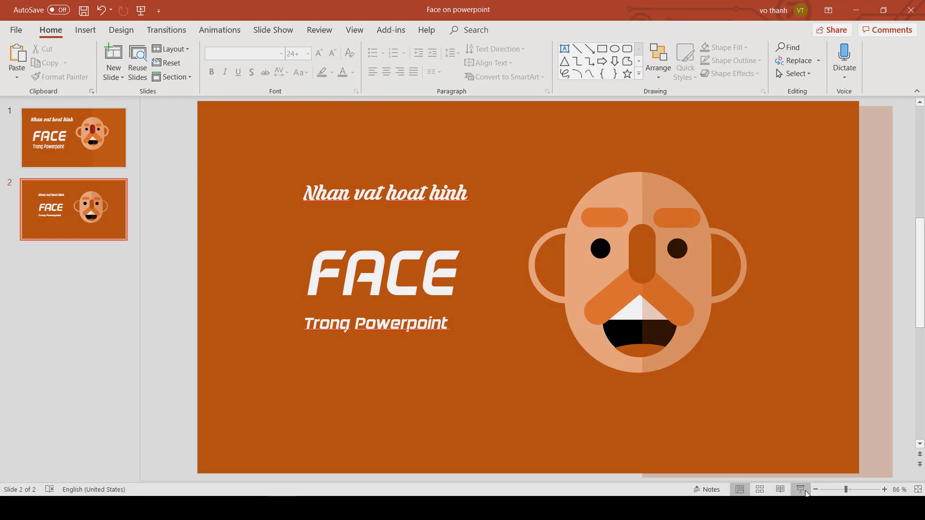